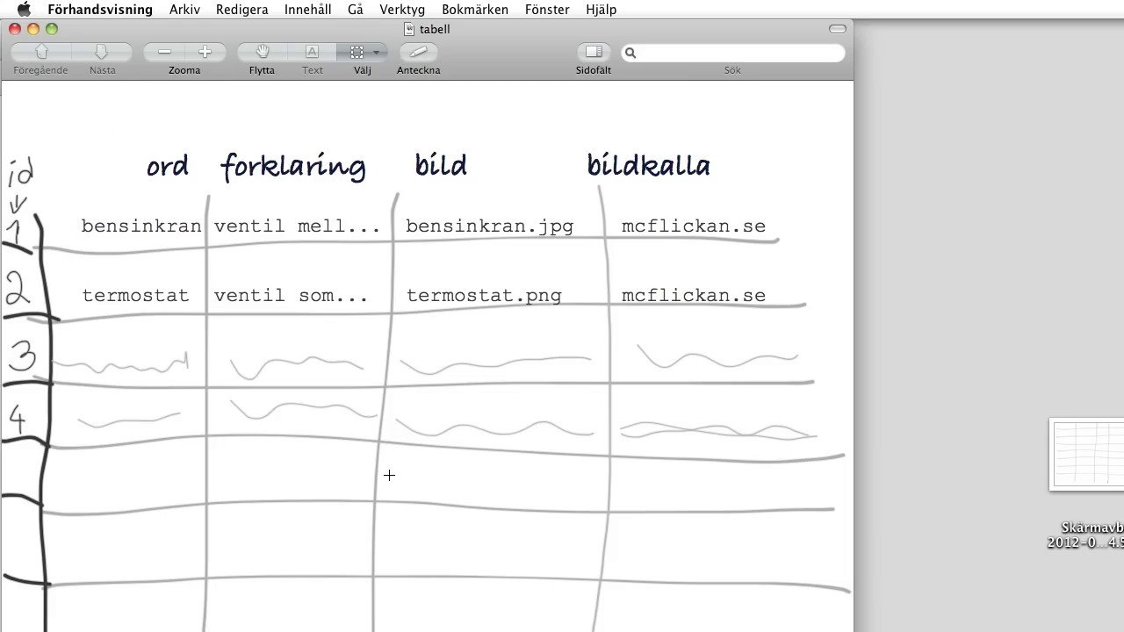
Move the table sketch window aside and switch to Firefox, showing the phpMyAdmin page for the ordlista database.
{"action": "left_click_drag", "start_coordinate": [248, 31], "coordinate": [1123, 31]}
{"action": "left_click", "coordinate": [372, 293]}
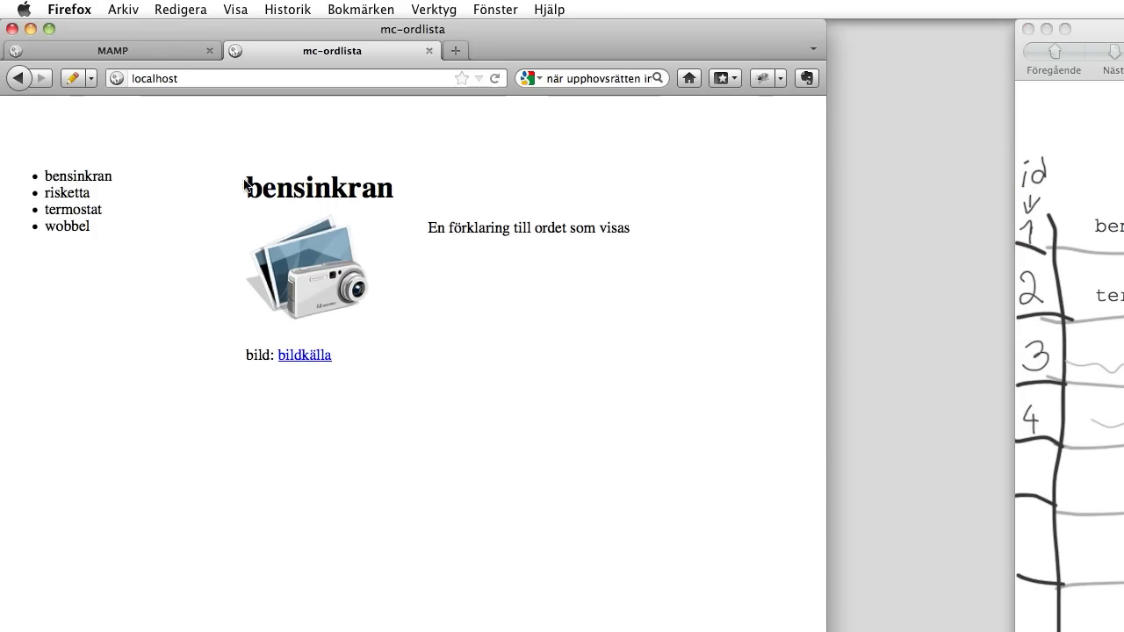
{"action": "left_click", "coordinate": [145, 52]}
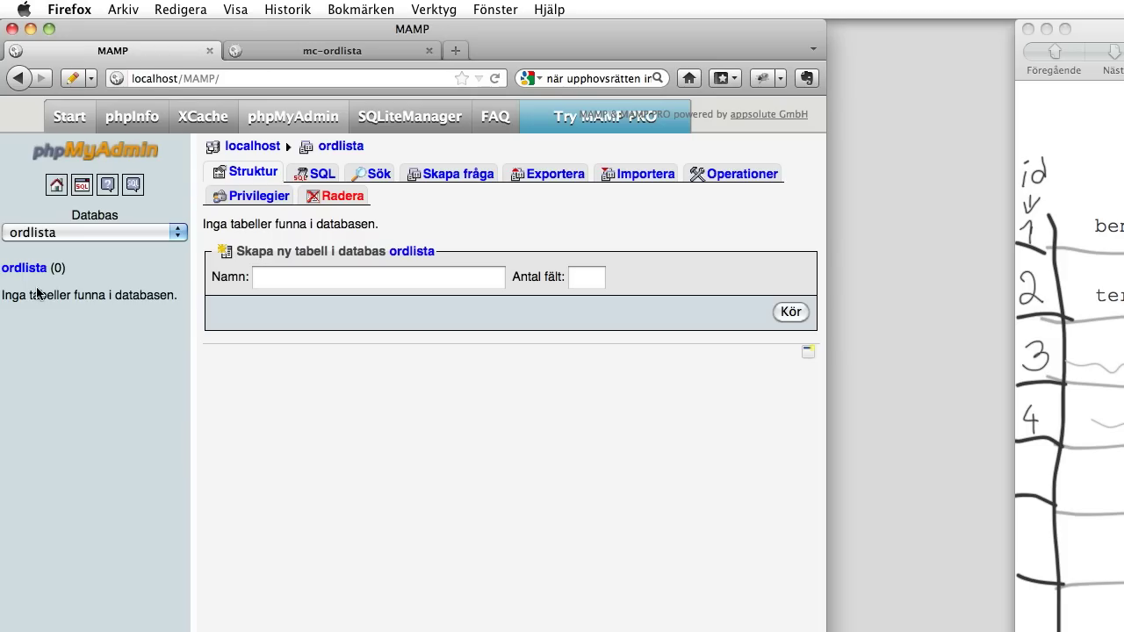
Create a new table named orden with 5 fields in the ordlista database.
{"action": "left_click", "coordinate": [372, 288]}
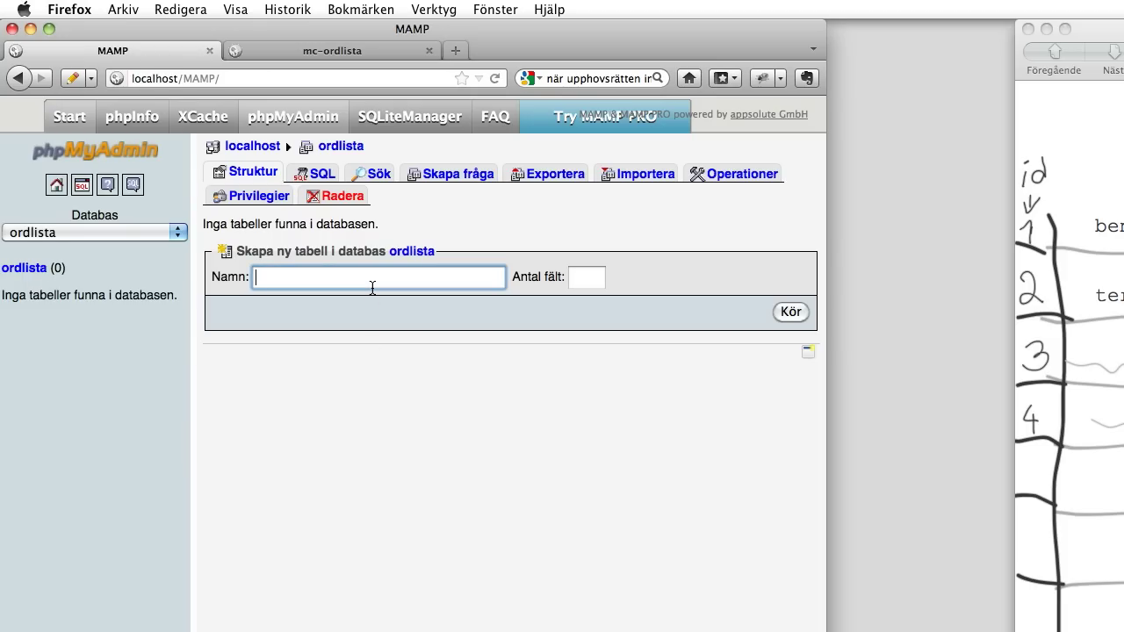
{"action": "type", "text": "orden"}
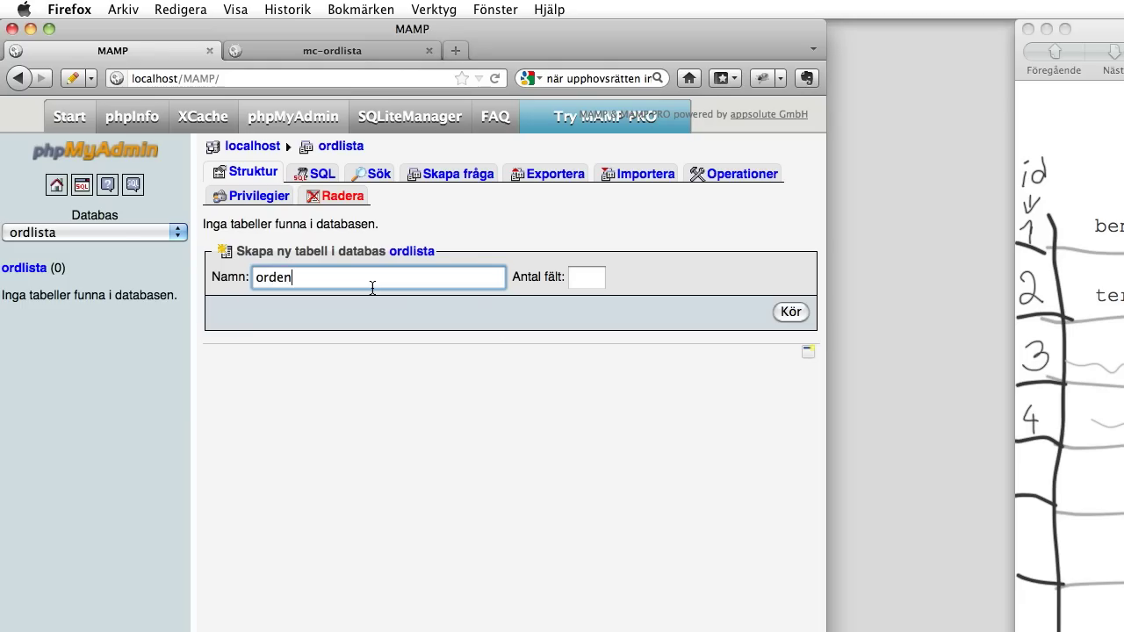
{"action": "key", "text": "Tab"}
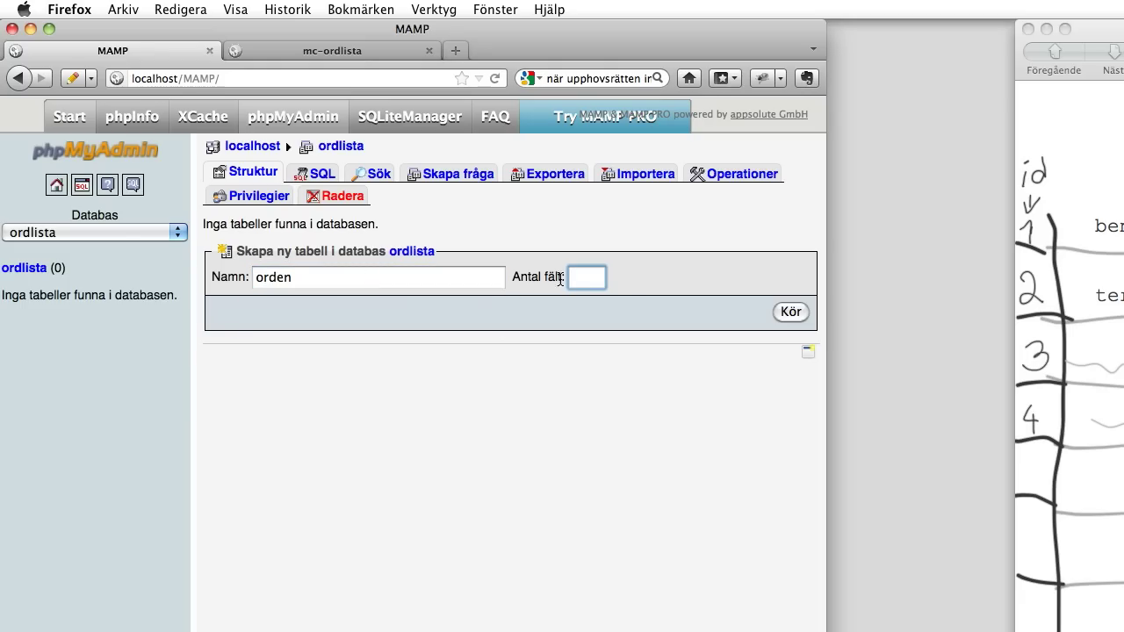
{"action": "left_click", "coordinate": [1065, 29]}
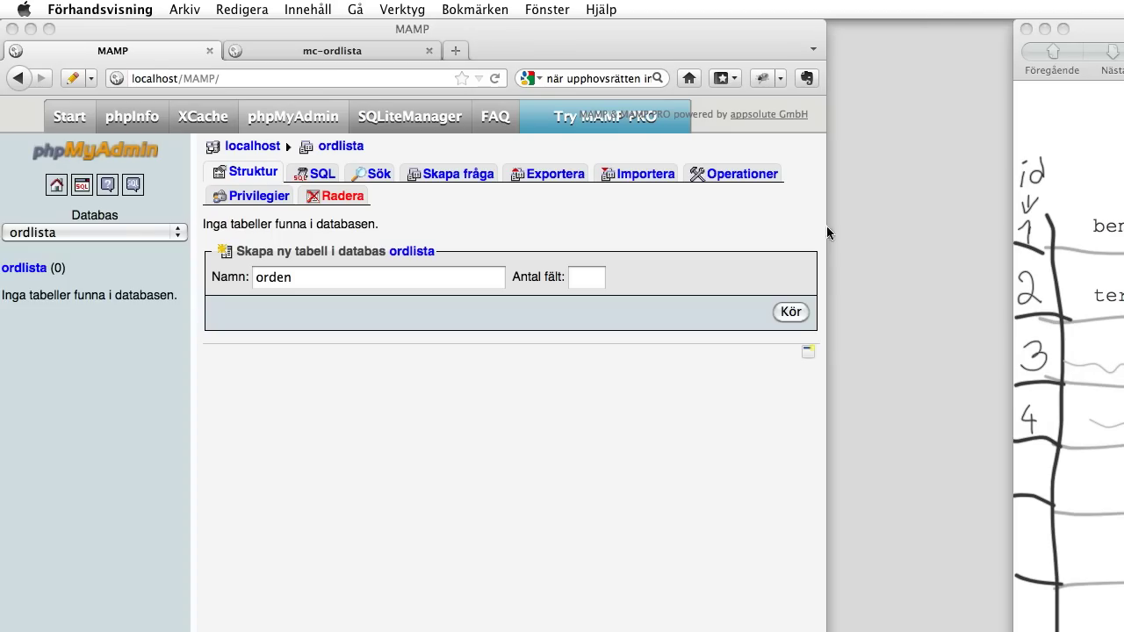
{"action": "left_click", "coordinate": [591, 279]}
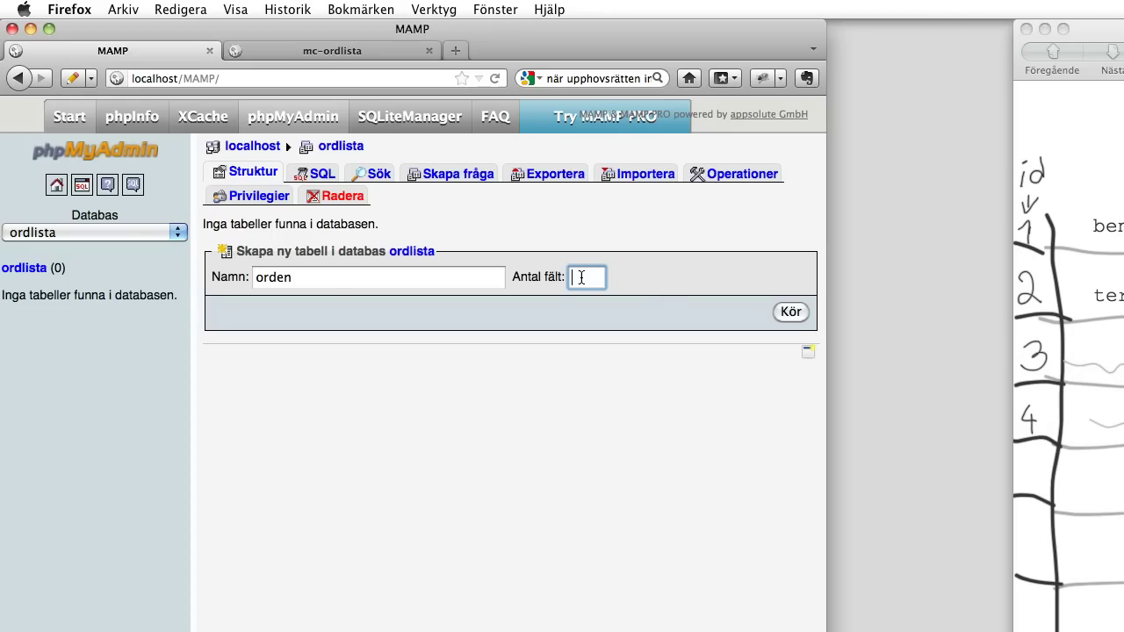
{"action": "type", "text": "5"}
{"action": "left_click", "coordinate": [627, 462]}
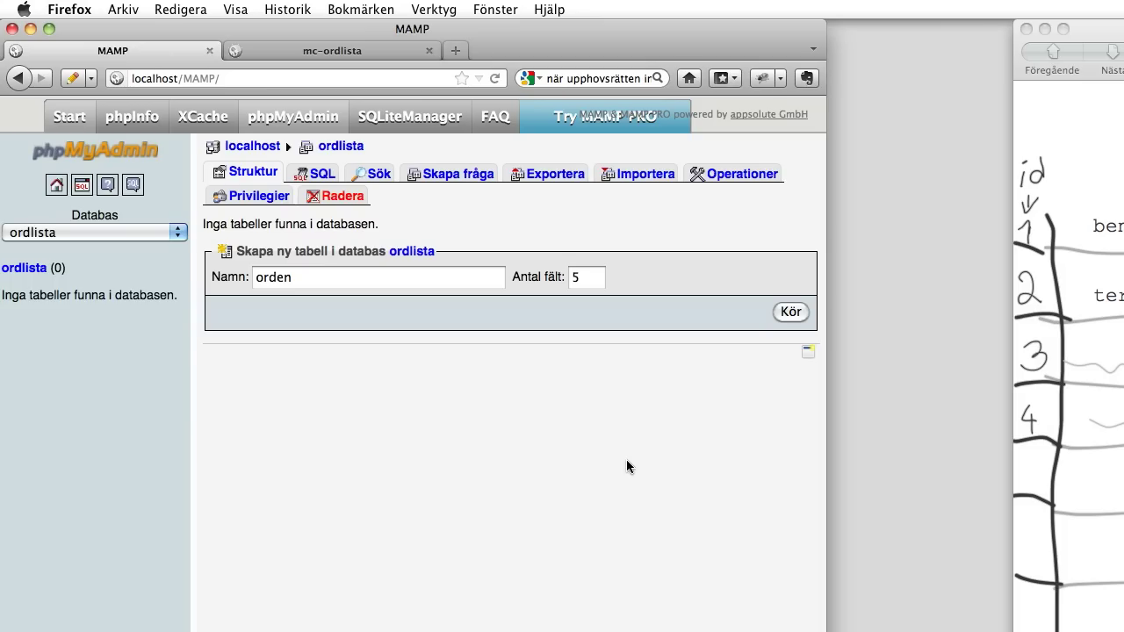
{"action": "left_click", "coordinate": [790, 313]}
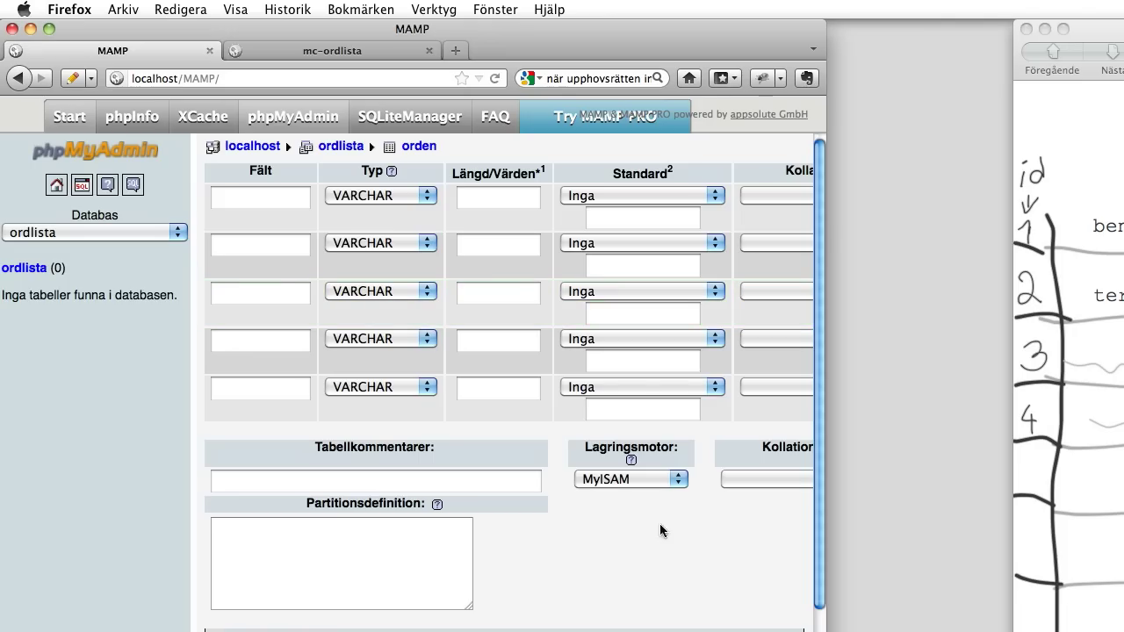
Widen and reposition the browser window to show all column settings, and name the first field id.
{"action": "left_click_drag", "start_coordinate": [825, 631], "coordinate": [1123, 631]}
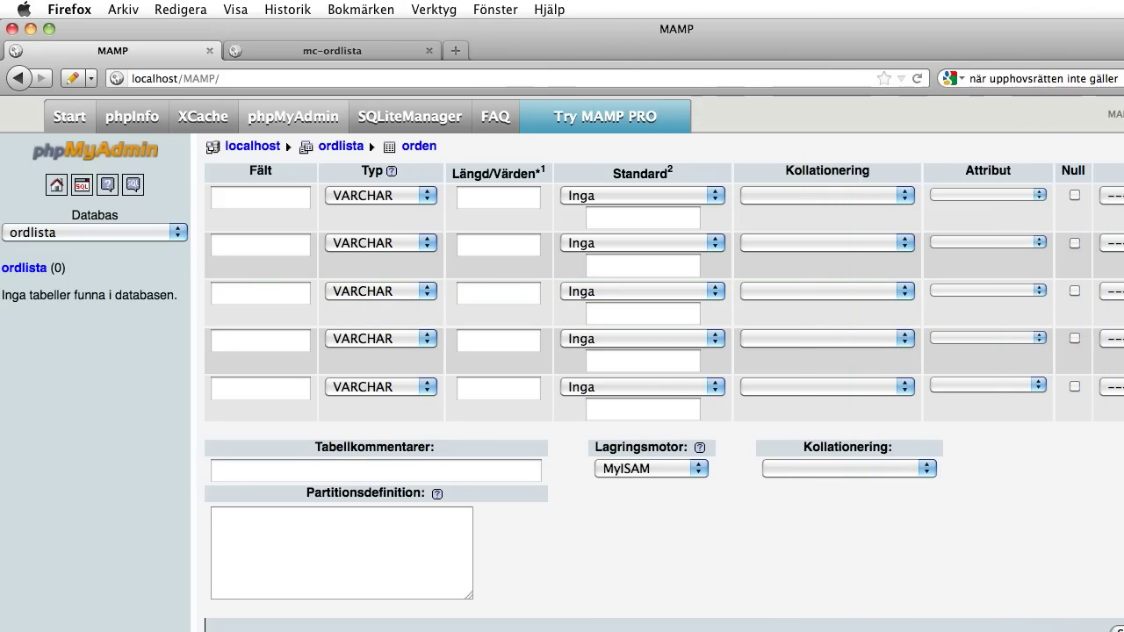
{"action": "left_click_drag", "start_coordinate": [947, 32], "coordinate": [748, 10]}
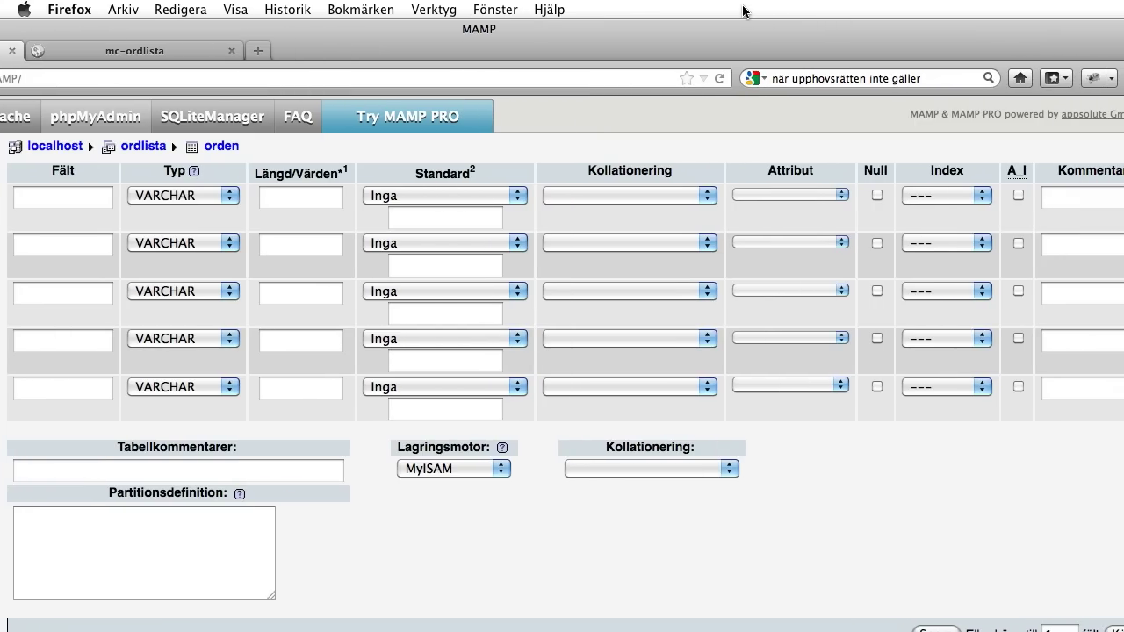
{"action": "left_click", "coordinate": [98, 198]}
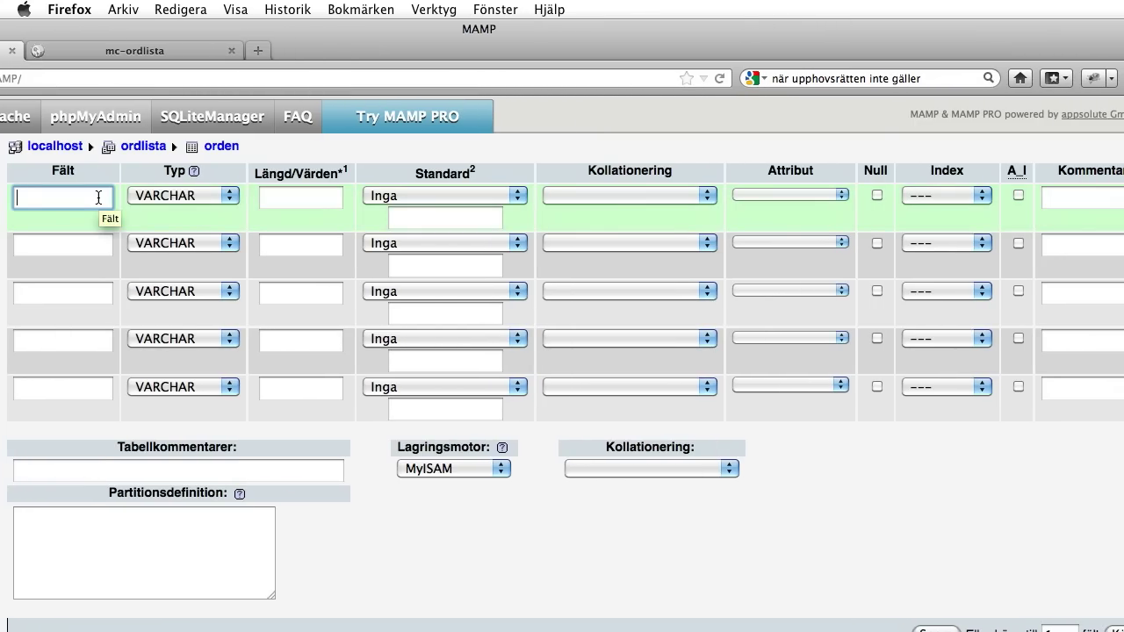
{"action": "left_click", "coordinate": [90, 244]}
{"action": "left_click", "coordinate": [89, 294]}
{"action": "left_click", "coordinate": [83, 204]}
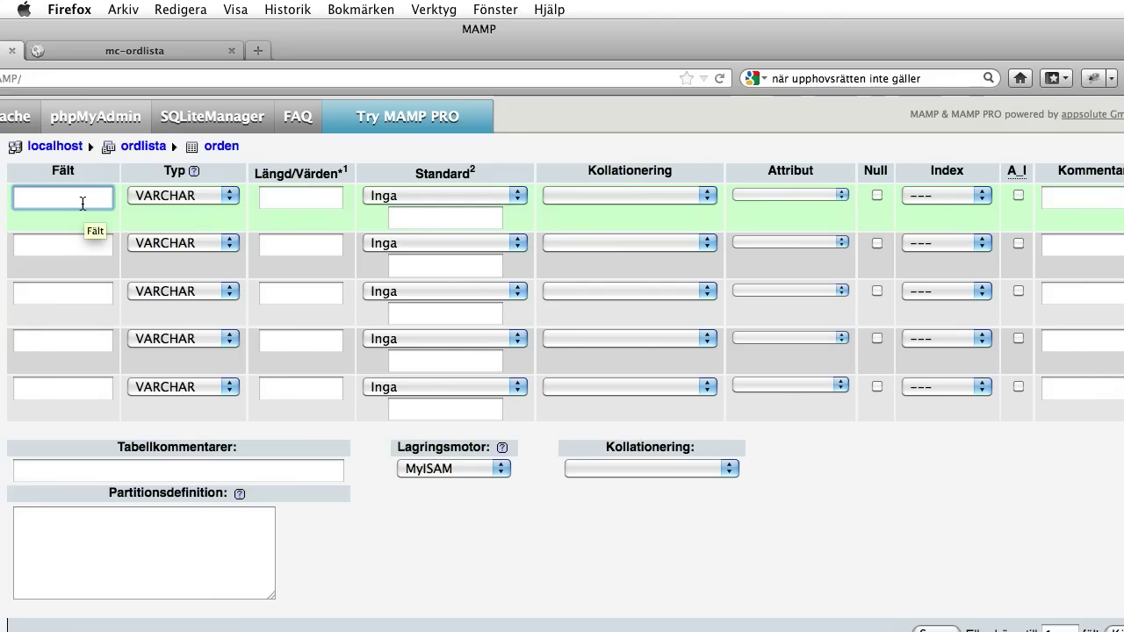
{"action": "type", "text": "id"}
{"action": "key", "text": "Escape"}
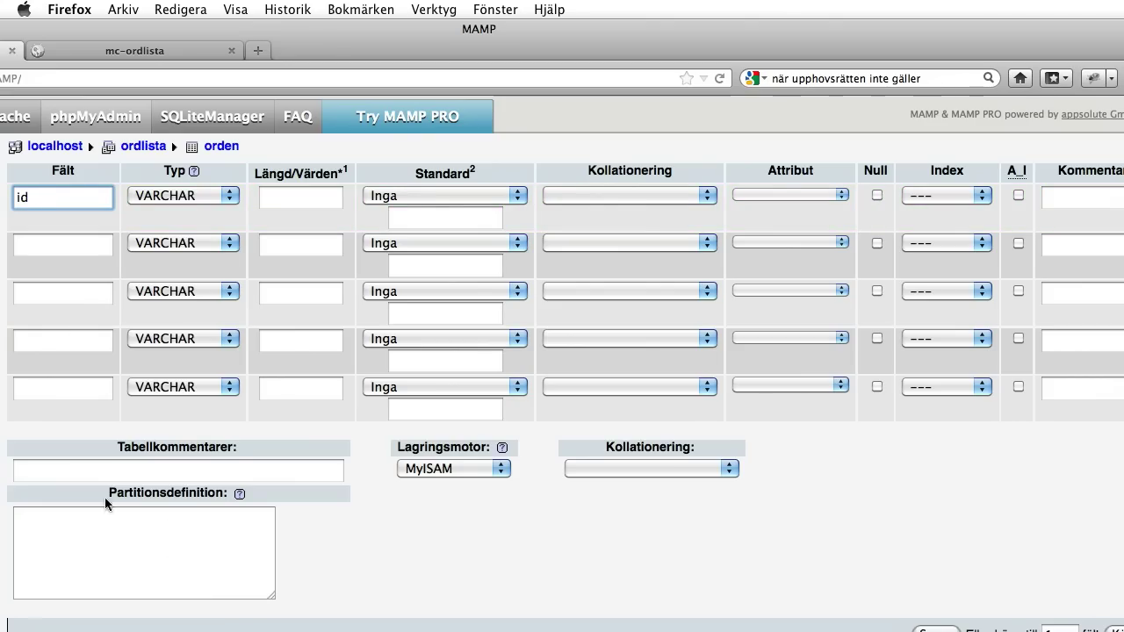
Name the remaining four fields ord, forklaring, bild and bildkalla, in that order.
{"action": "left_click", "coordinate": [38, 247]}
{"action": "type", "text": "ord"}
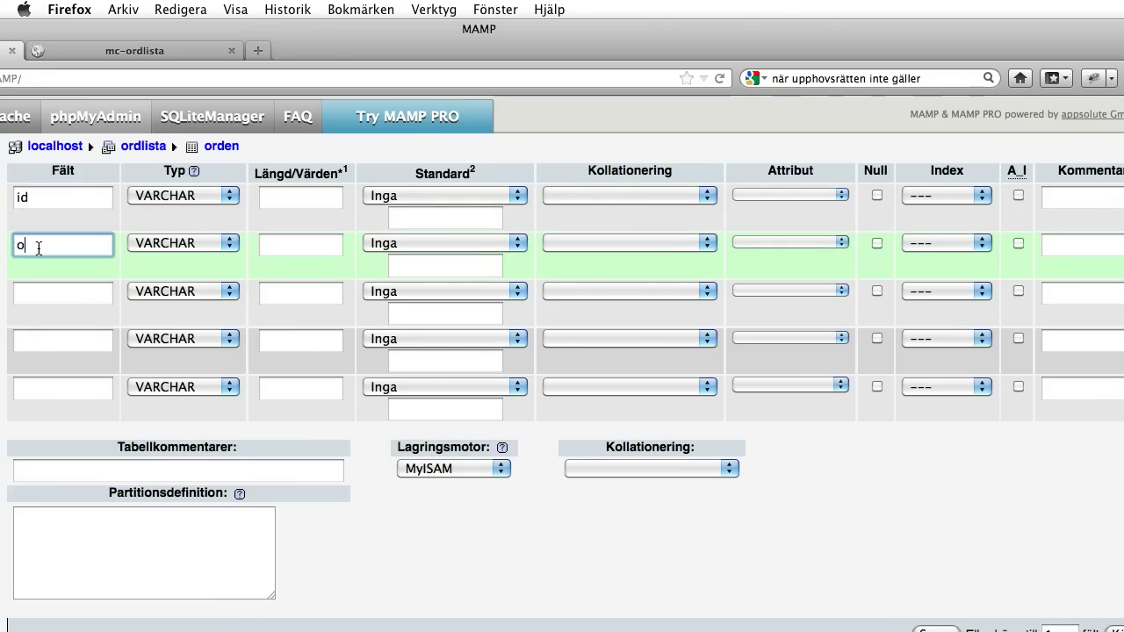
{"action": "left_click", "coordinate": [38, 293]}
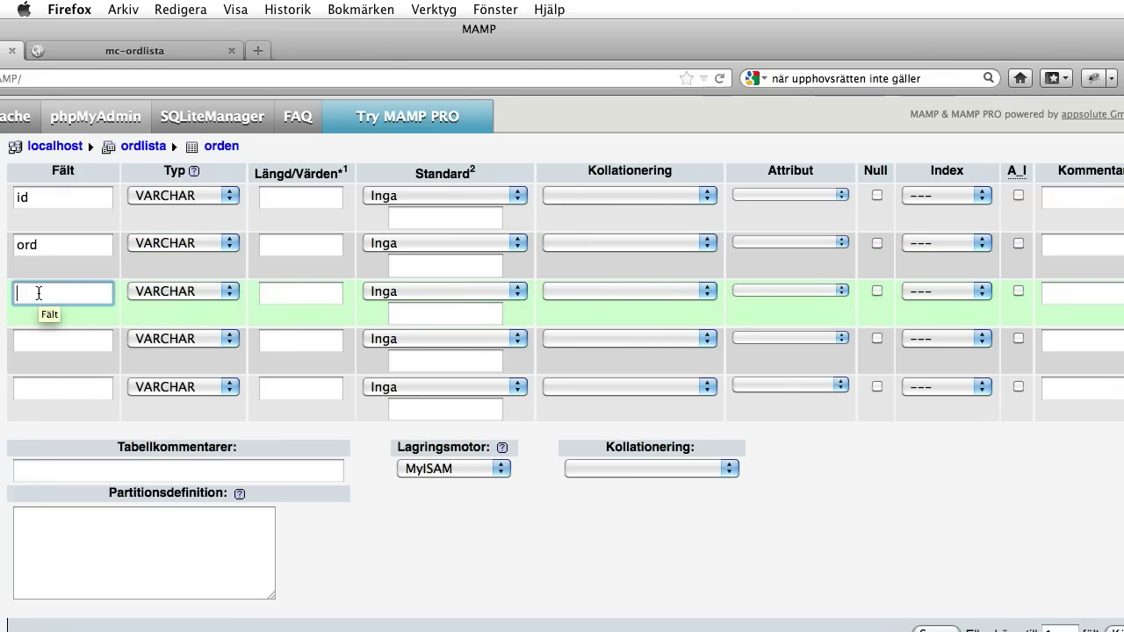
{"action": "type", "text": "forklaring"}
{"action": "left_click", "coordinate": [70, 343]}
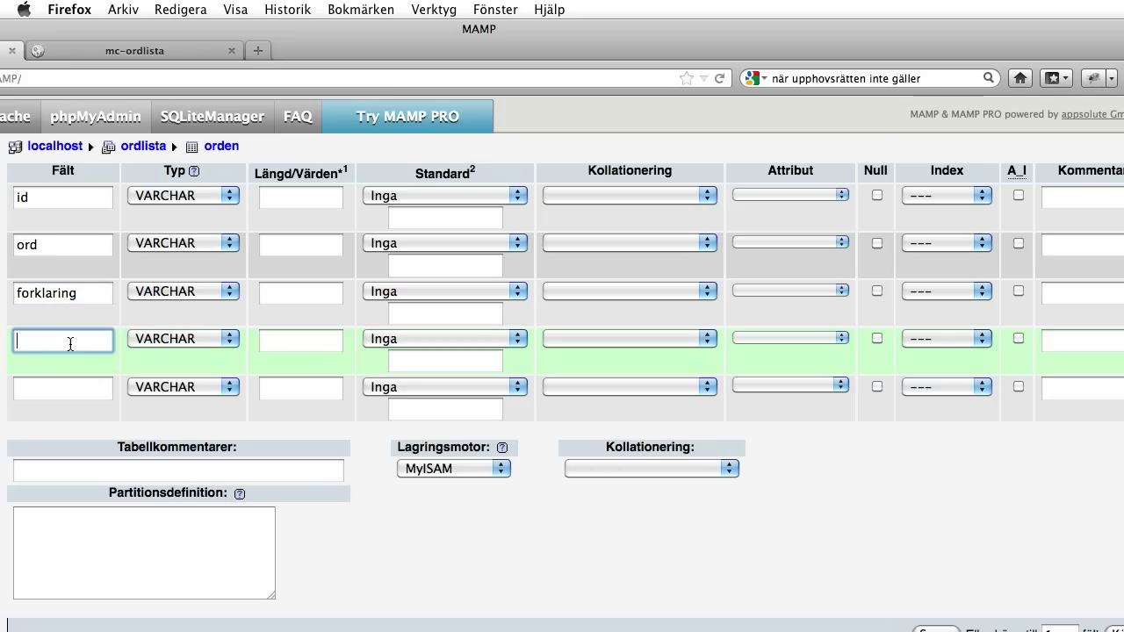
{"action": "type", "text": "bild"}
{"action": "key", "text": "Tab"}
{"action": "left_click", "coordinate": [46, 390]}
{"action": "type", "text": "bildkalla"}
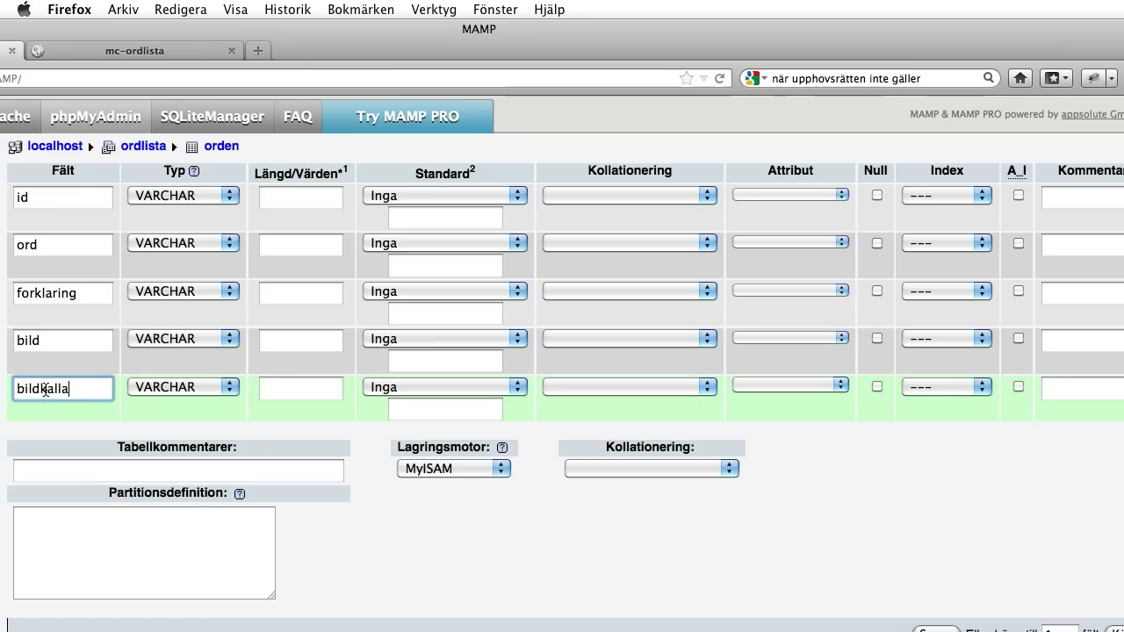
Try an alternative spelling of the fifth field's name with an underscore, bild_kalla, and restore it to bildkalla.
{"action": "key", "text": "Left"}
{"action": "key", "text": "Left"}
{"action": "key", "text": "Left"}
{"action": "key", "text": "BackSpace"}
{"action": "type", "text": "ä"}
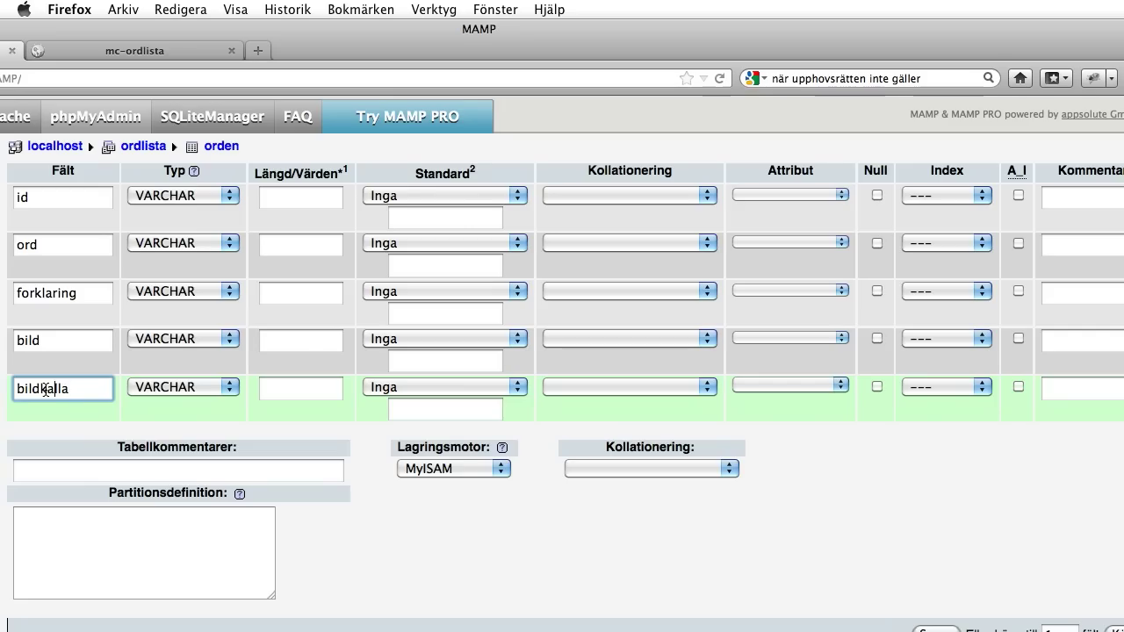
{"action": "key", "text": "Left"}
{"action": "key", "text": "Left"}
{"action": "type", "text": "_"}
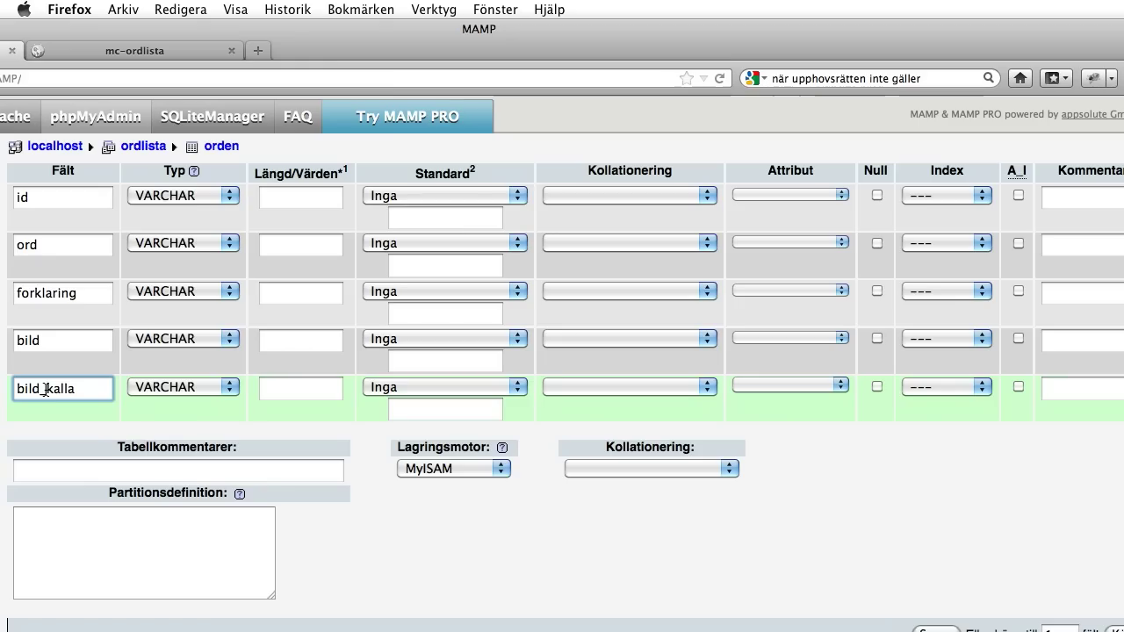
{"action": "key", "text": "BackSpace"}
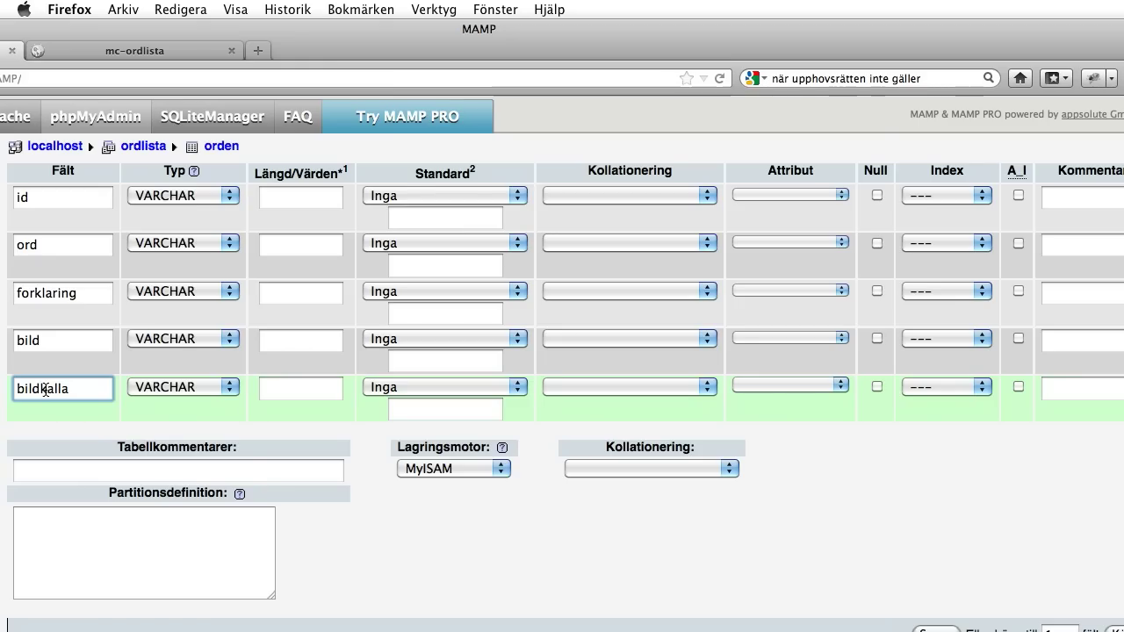
Set the data type of the id field to INT.
{"action": "left_click", "coordinate": [56, 200]}
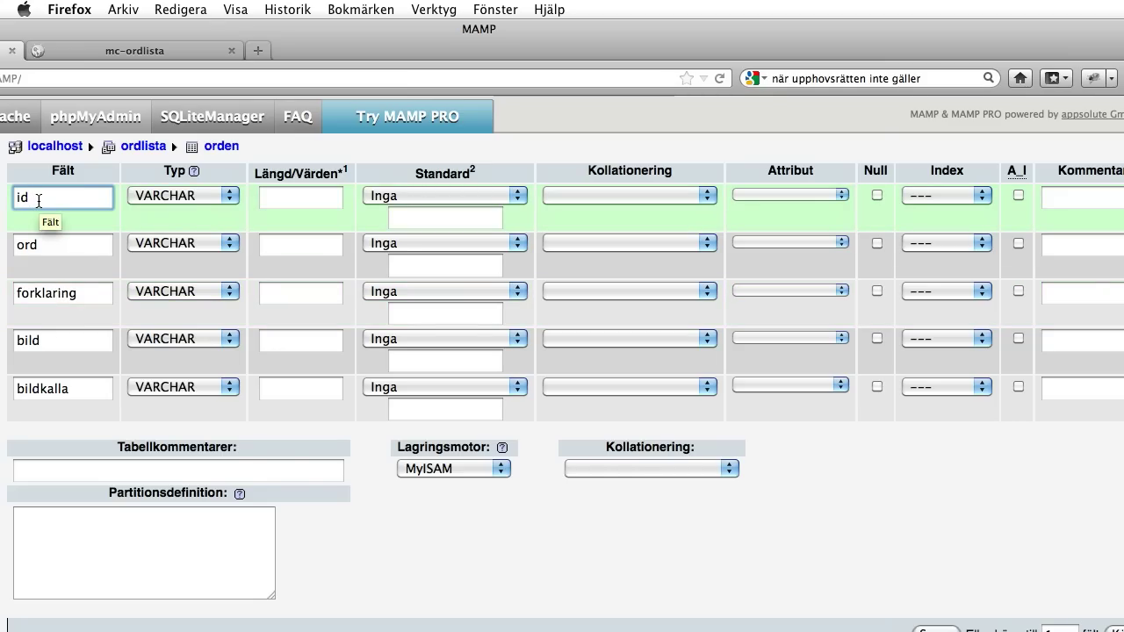
{"action": "left_click", "coordinate": [140, 200]}
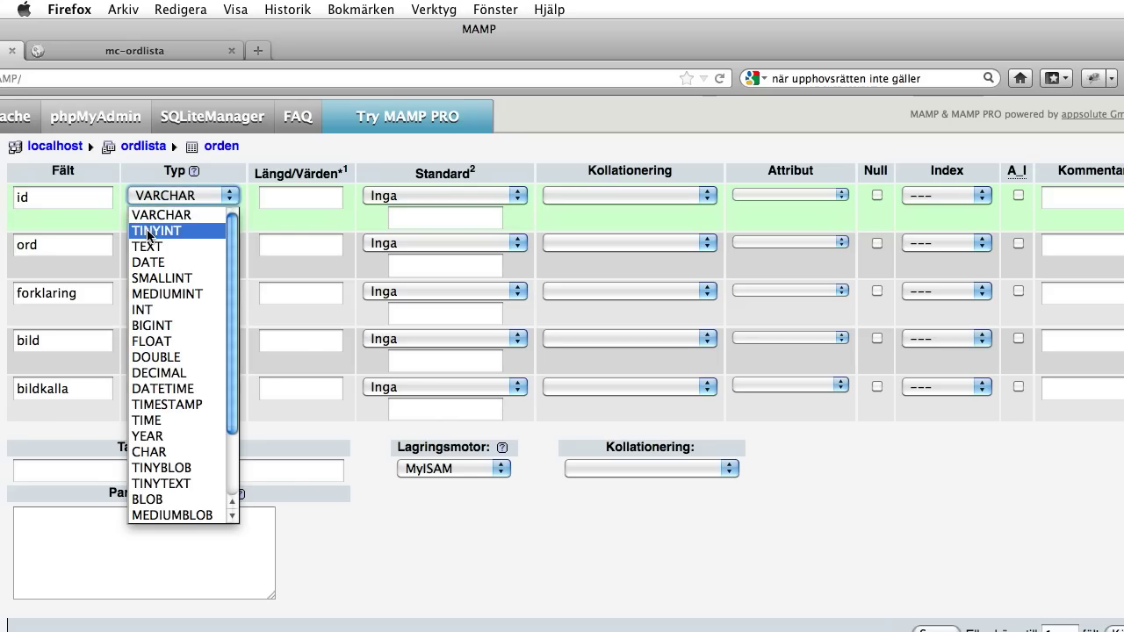
{"action": "left_click", "coordinate": [167, 311]}
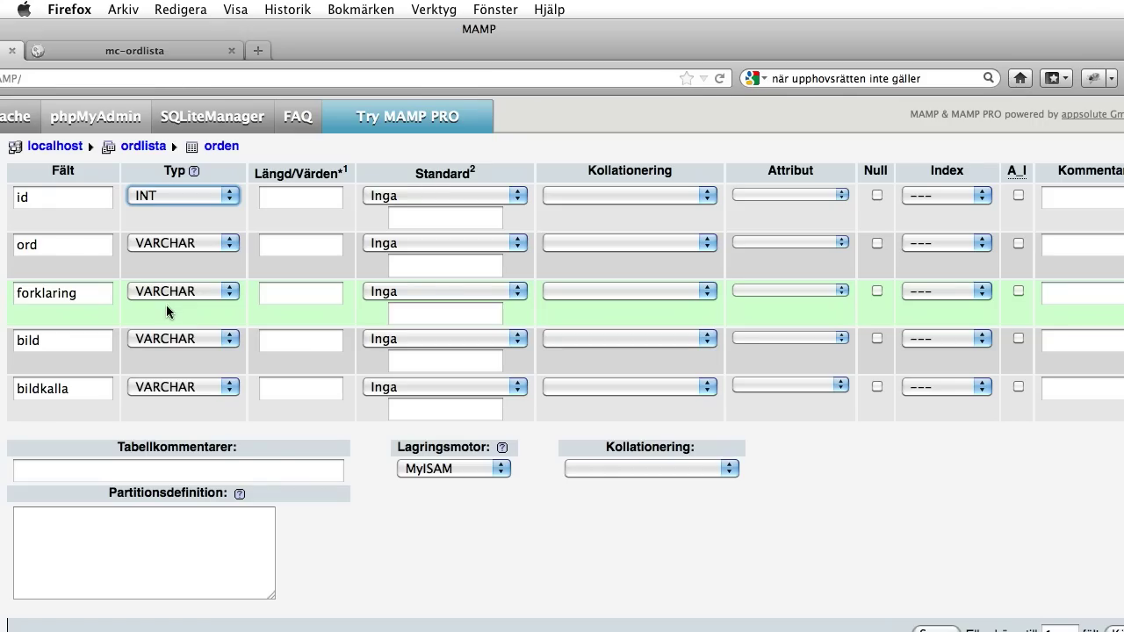
{"action": "left_click", "coordinate": [288, 197]}
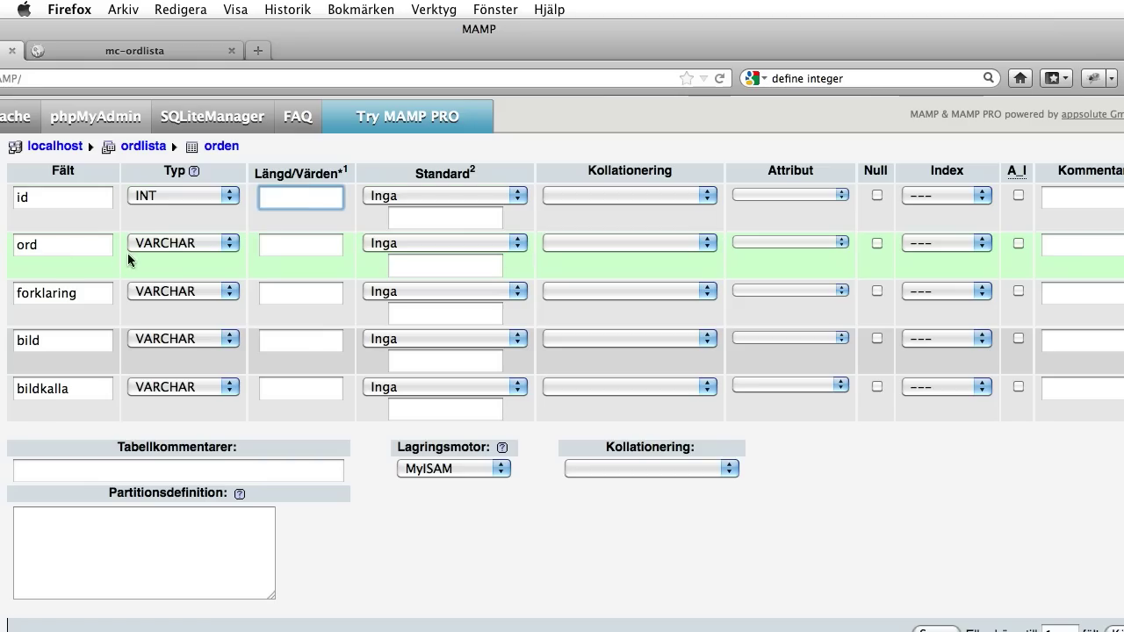
Set the forklaring field's data type to LONGTEXT, keeping VARCHAR for ord and bildkalla.
{"action": "left_click", "coordinate": [196, 244]}
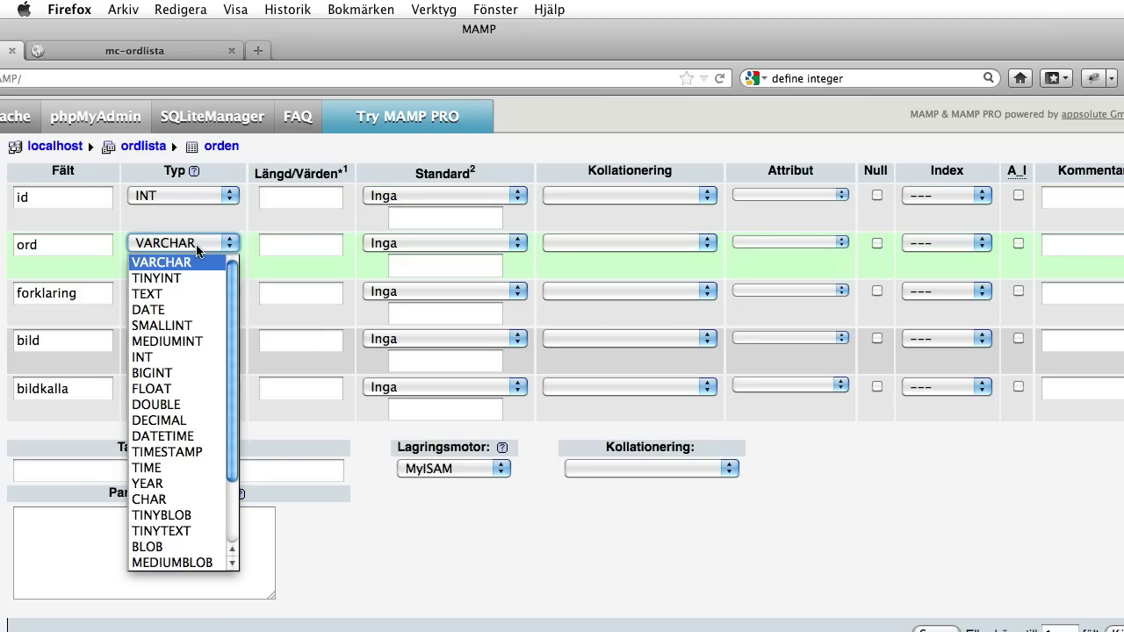
{"action": "left_click", "coordinate": [197, 249]}
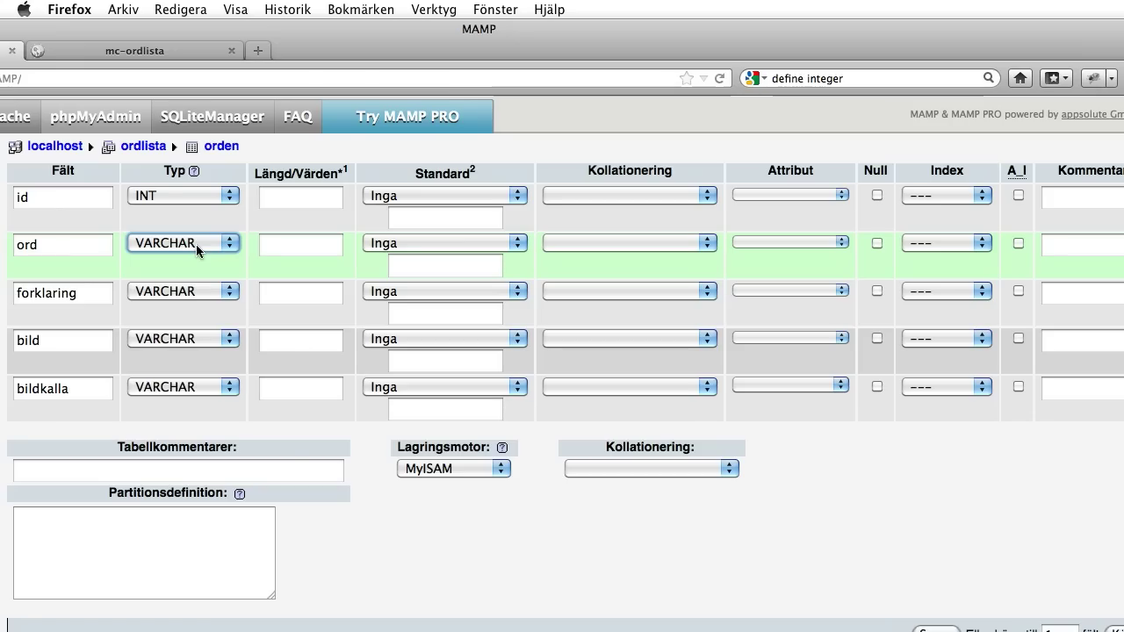
{"action": "left_click", "coordinate": [172, 294]}
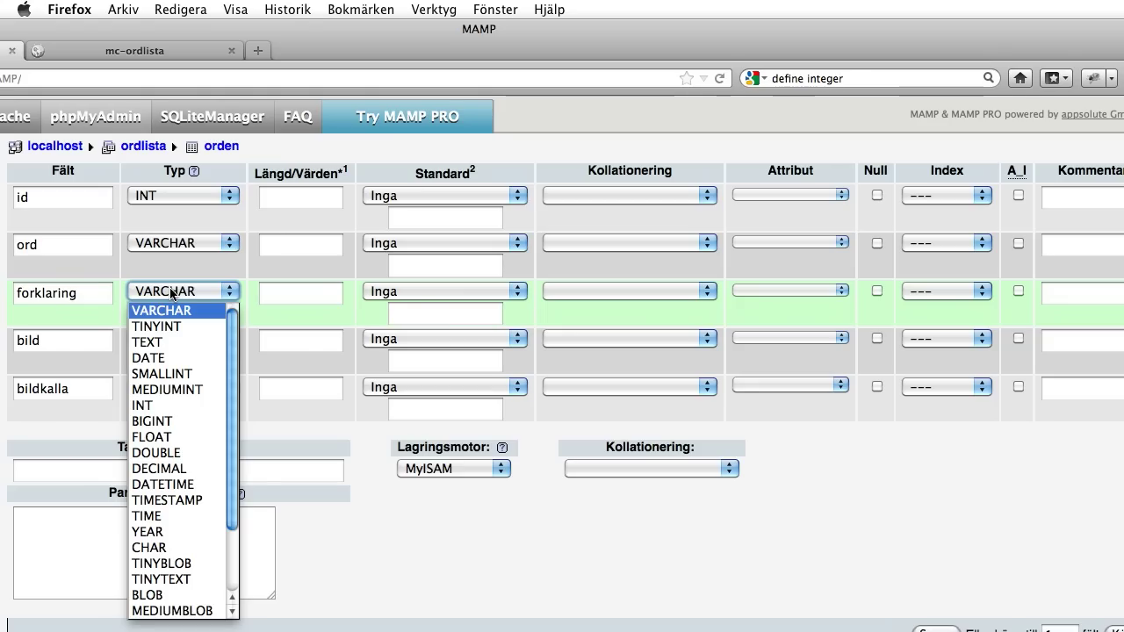
{"action": "scroll", "coordinate": [167, 386], "scroll_direction": "down", "scroll_amount": 3}
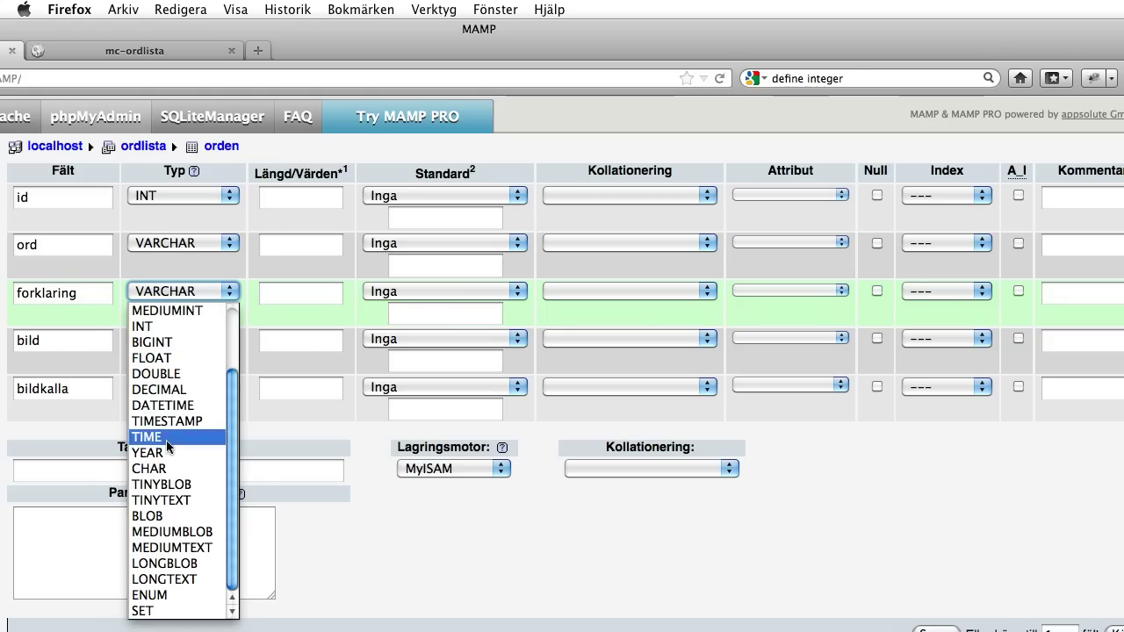
{"action": "left_click", "coordinate": [170, 579]}
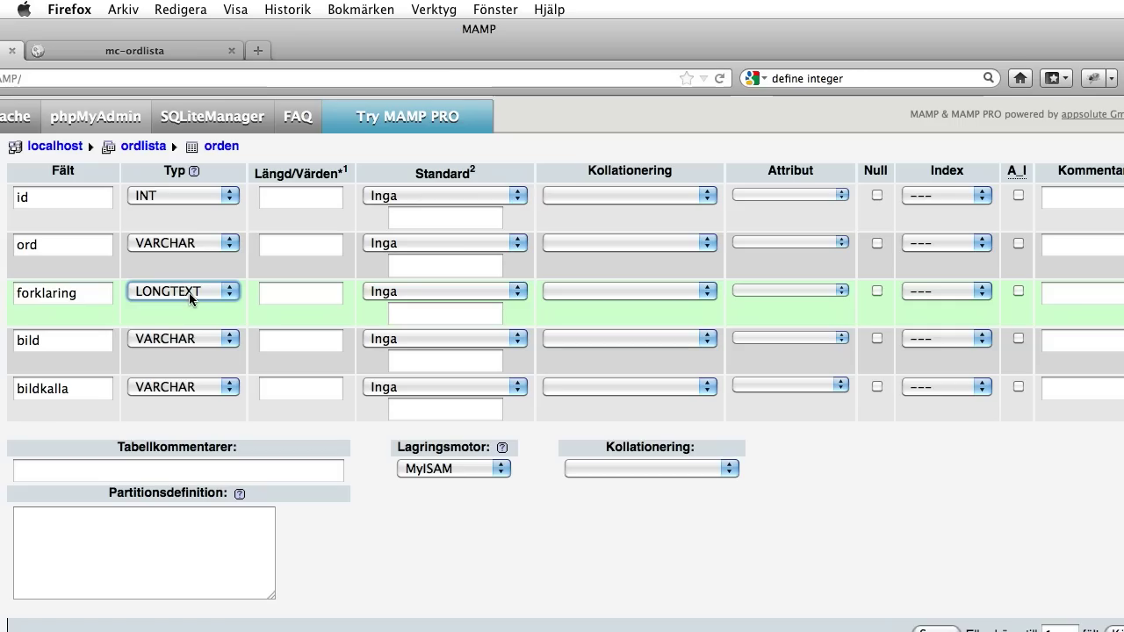
{"action": "left_click", "coordinate": [184, 392]}
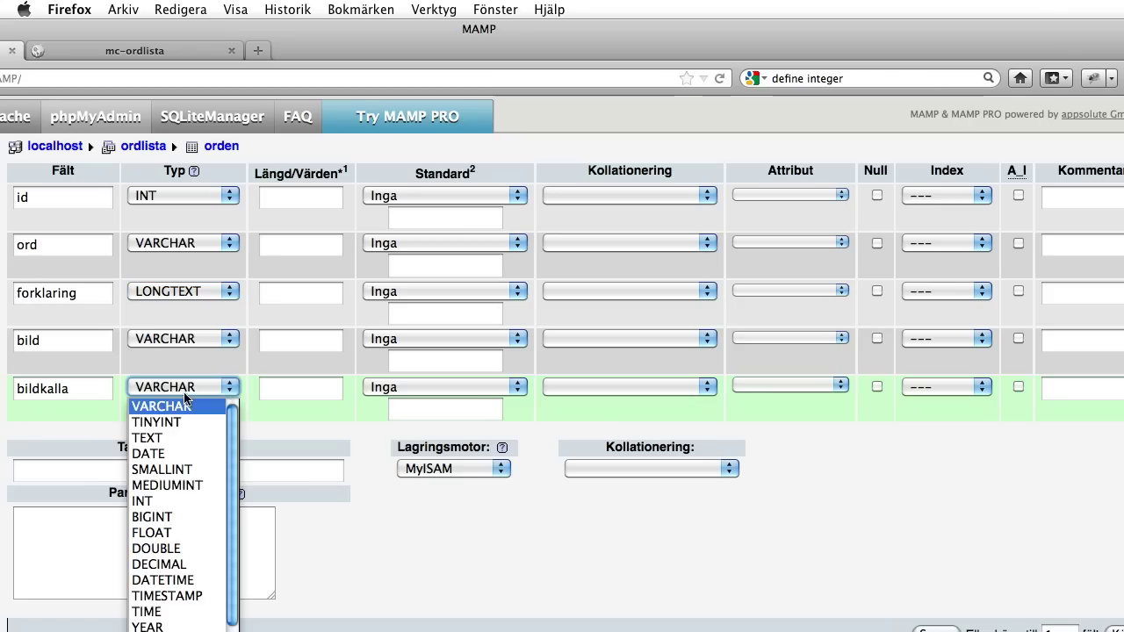
{"action": "scroll", "coordinate": [179, 487], "scroll_direction": "down", "scroll_amount": 2}
{"action": "scroll", "coordinate": [178, 488], "scroll_direction": "up", "scroll_amount": 2}
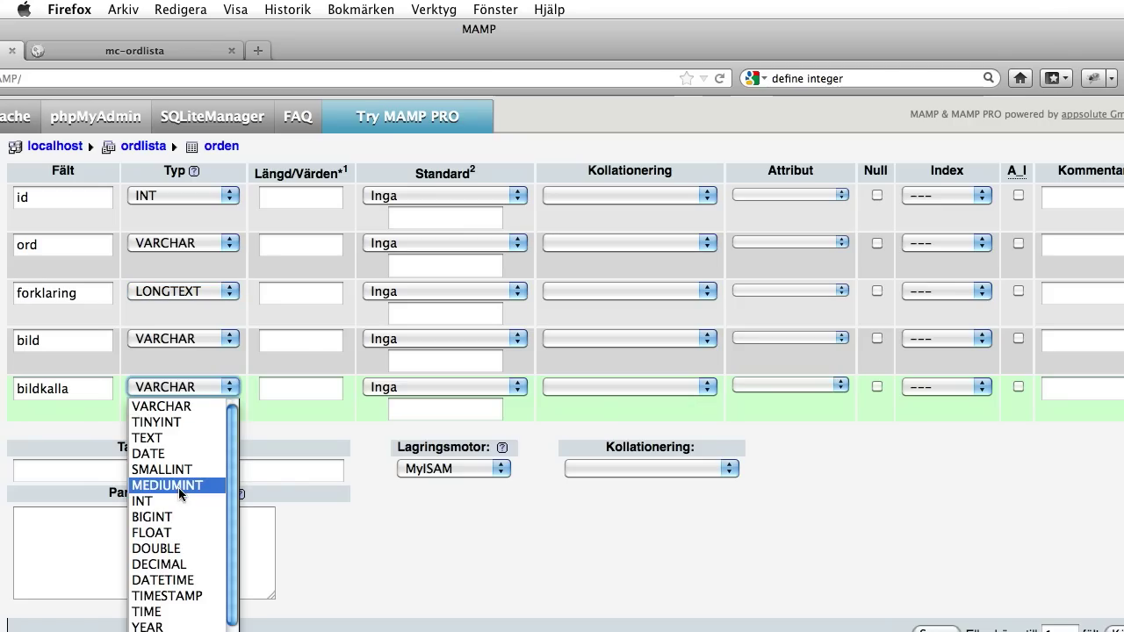
{"action": "left_click", "coordinate": [190, 385]}
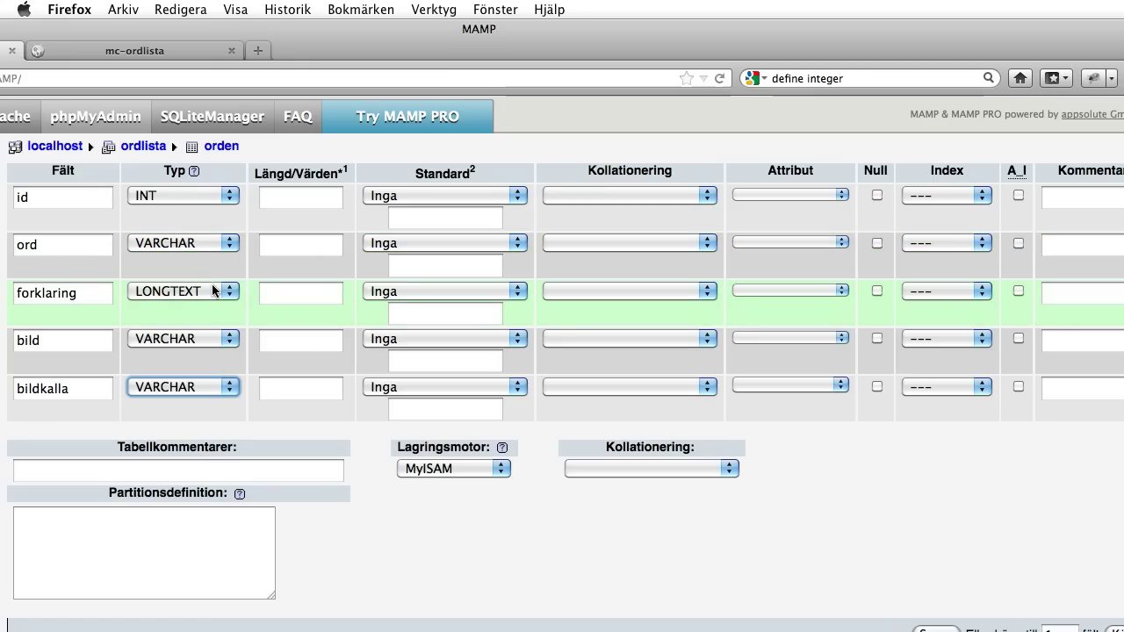
Try lengths of 2 and 1000 for the id field, and edit the second trial value to 1100.
{"action": "left_click", "coordinate": [304, 208]}
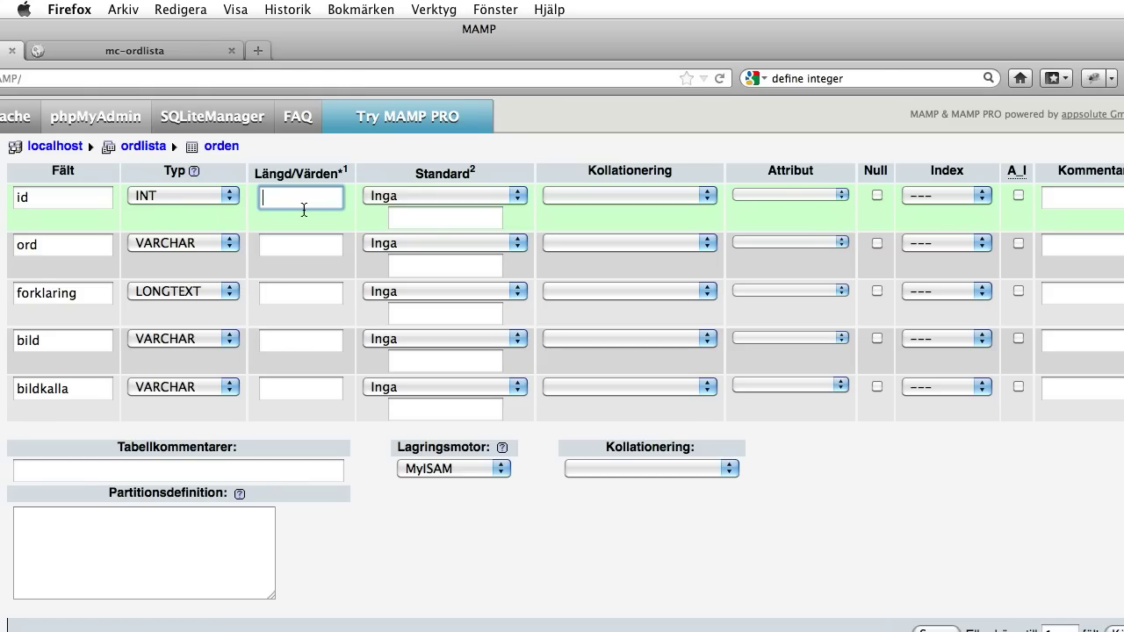
{"action": "type", "text": "2"}
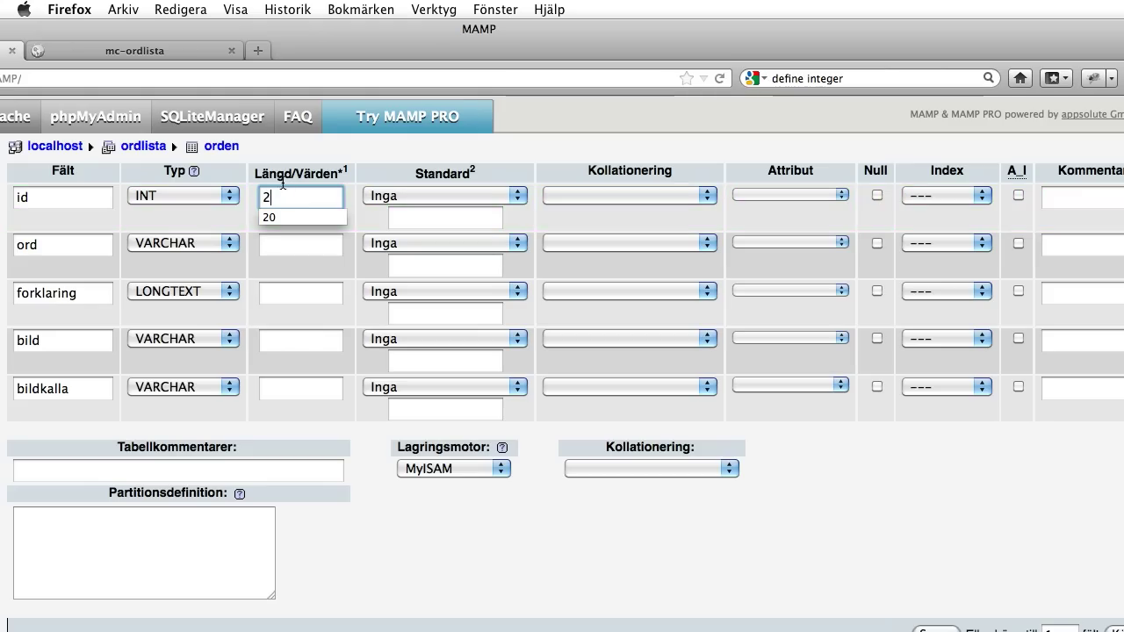
{"action": "left_click", "coordinate": [283, 250]}
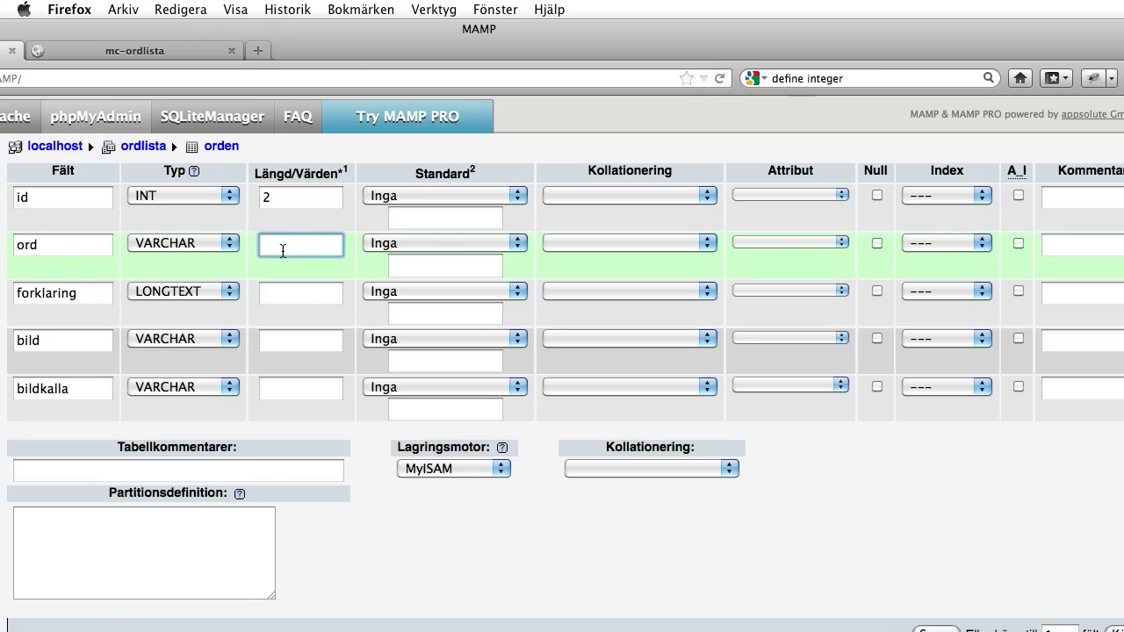
{"action": "double_click", "coordinate": [273, 206]}
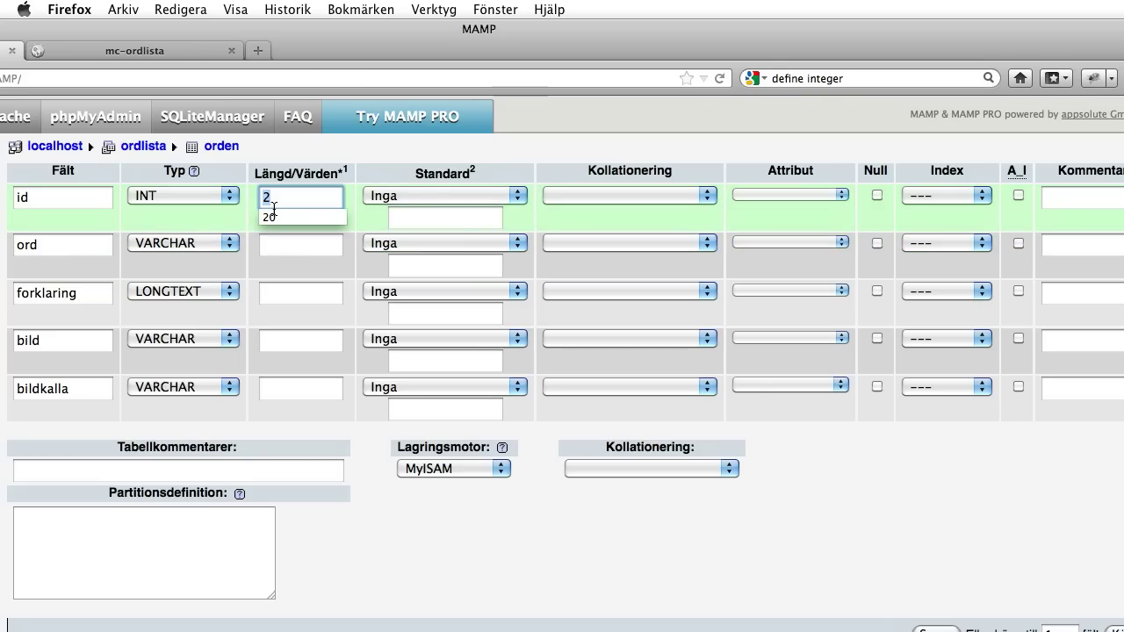
{"action": "type", "text": "1000"}
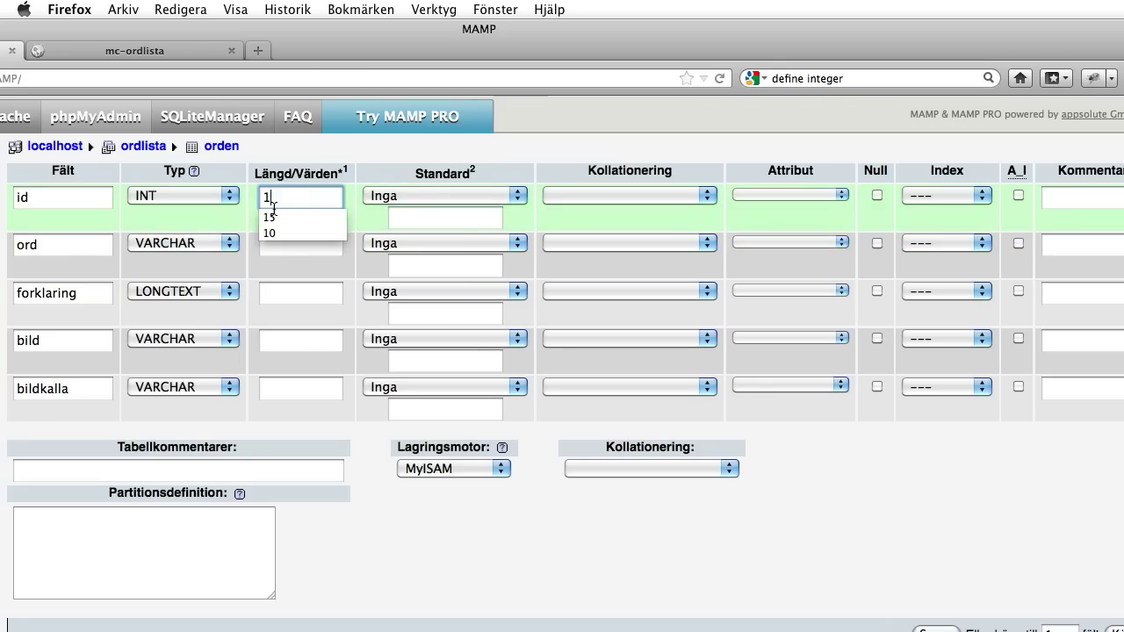
{"action": "key", "text": "shift+Left"}
{"action": "key", "text": "shift+Left"}
{"action": "key", "text": "shift+Left"}
{"action": "key", "text": "shift+Left"}
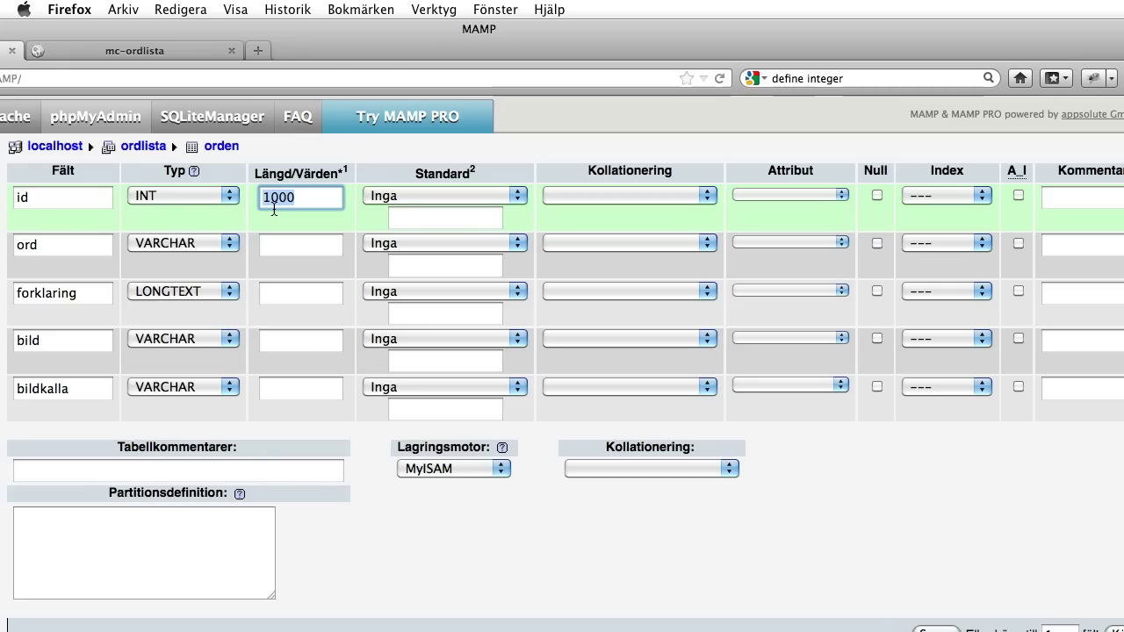
{"action": "left_click", "coordinate": [274, 207]}
{"action": "key", "text": "Delete"}
{"action": "type", "text": "1"}
Set the id field's length to 10.
{"action": "double_click", "coordinate": [275, 209]}
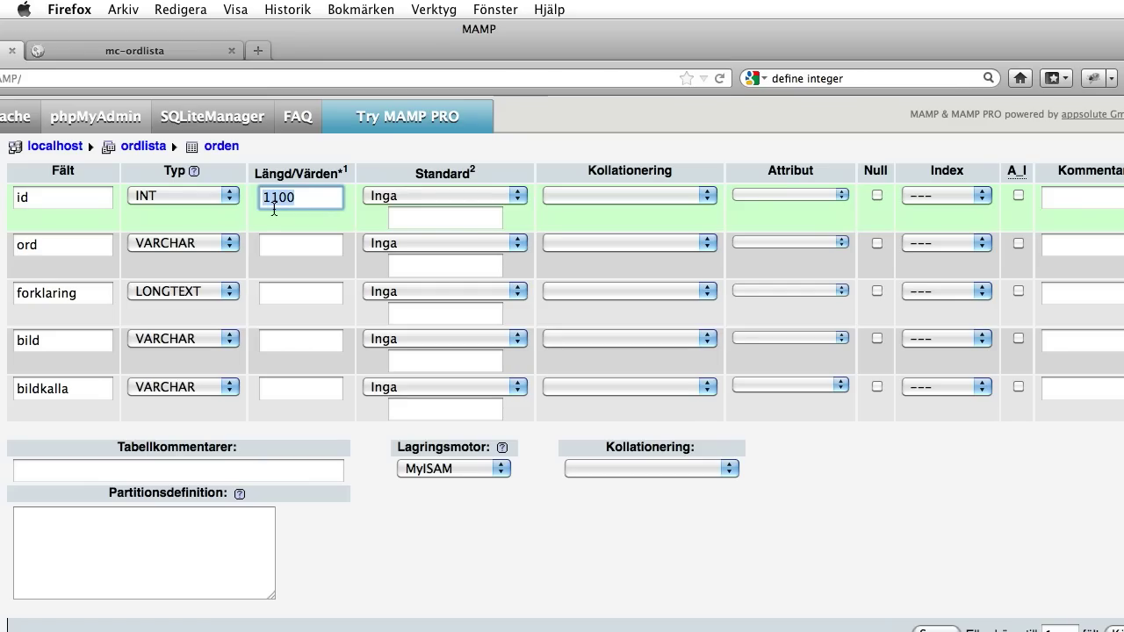
{"action": "type", "text": "10"}
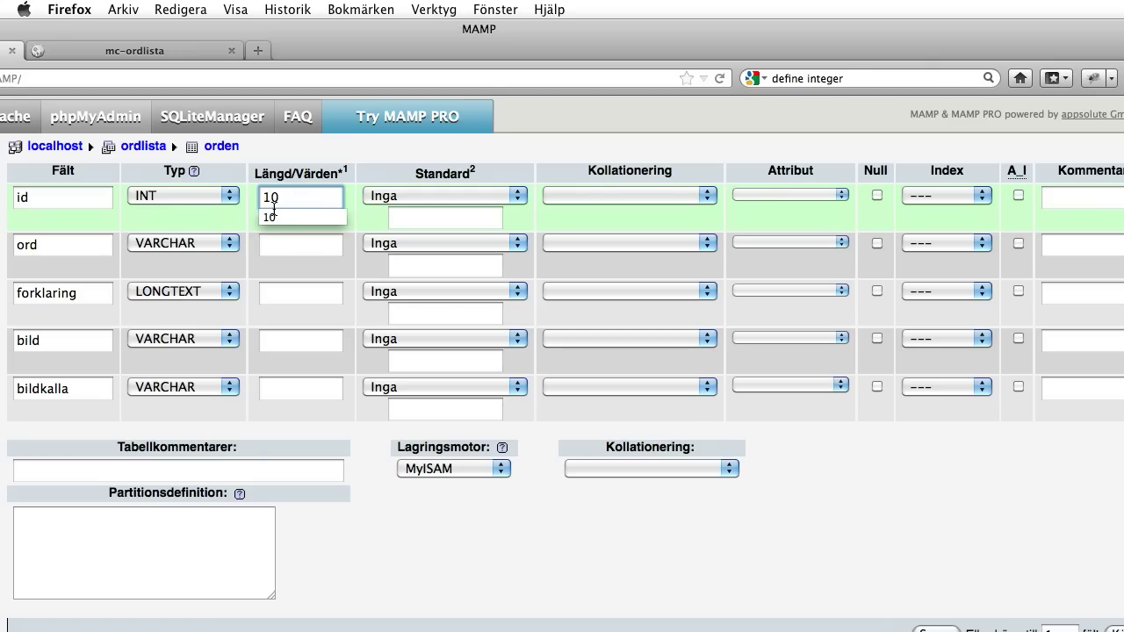
{"action": "left_click", "coordinate": [299, 244]}
{"action": "left_click", "coordinate": [297, 204]}
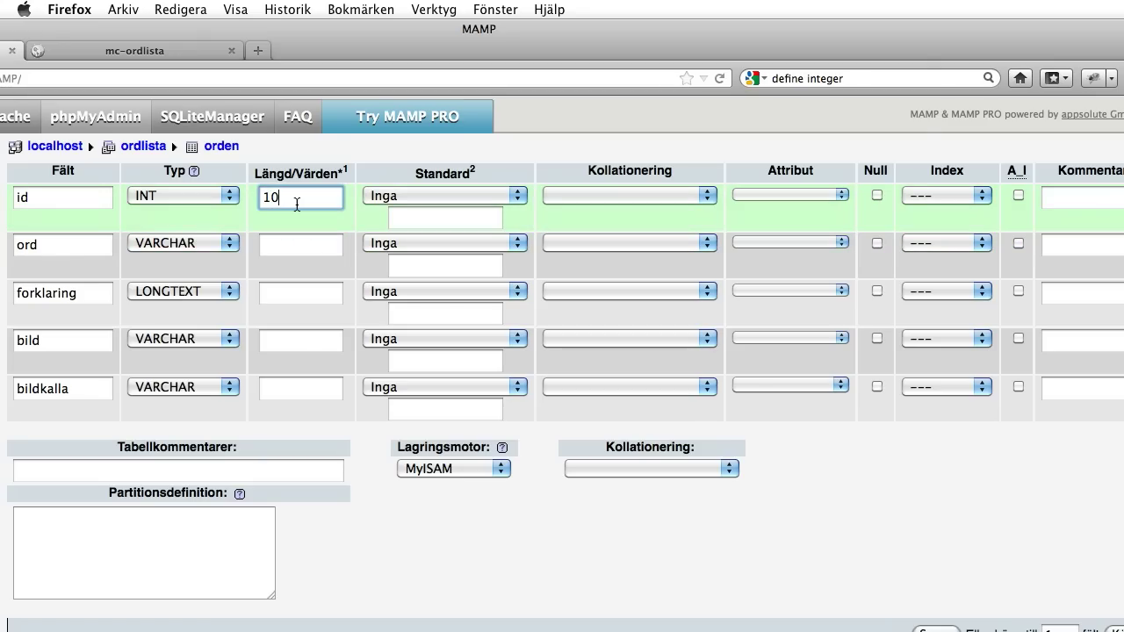
{"action": "left_click", "coordinate": [297, 204]}
{"action": "type", "text": "9999999999"}
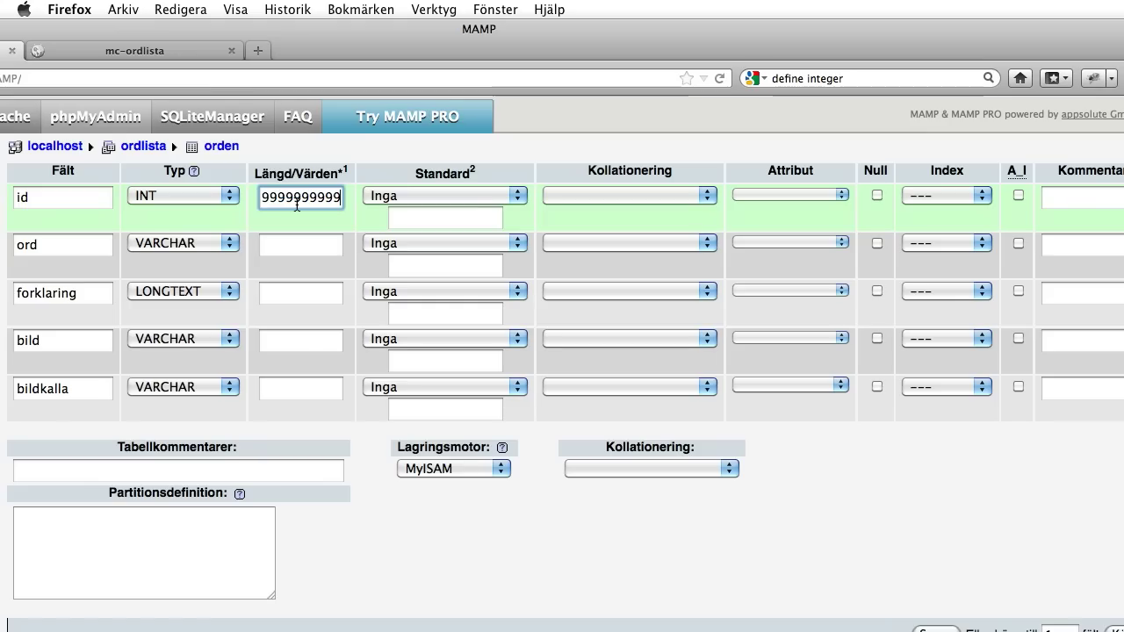
{"action": "key", "text": "shift+Left"}
{"action": "key", "text": "shift+Left"}
{"action": "key", "text": "shift+Left"}
{"action": "key", "text": "shift+Left"}
{"action": "key", "text": "shift+Left"}
{"action": "key", "text": "shift+Left"}
{"action": "key", "text": "shift+Left"}
{"action": "key", "text": "shift+Left"}
{"action": "key", "text": "shift+Left"}
{"action": "key", "text": "shift+Left"}
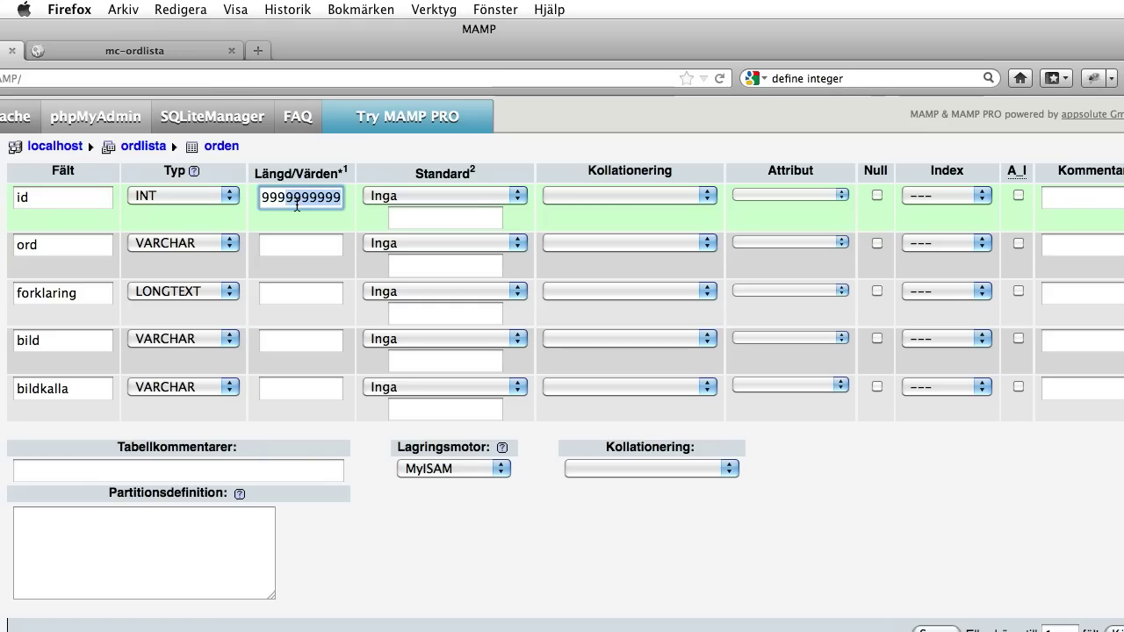
{"action": "key", "text": "shift+Left"}
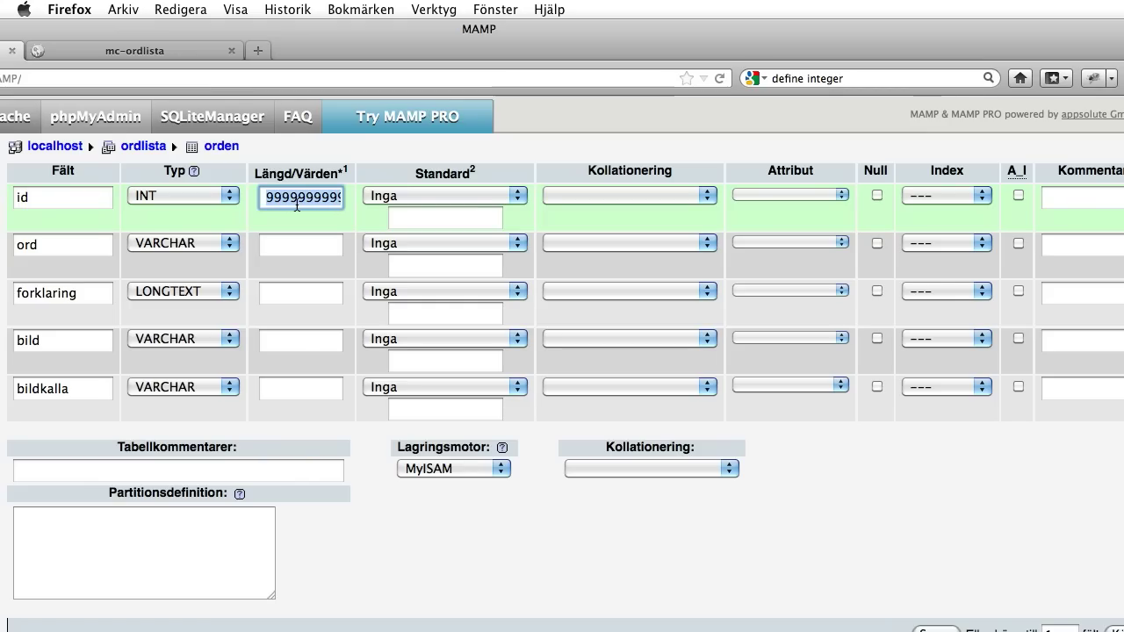
{"action": "type", "text": "10"}
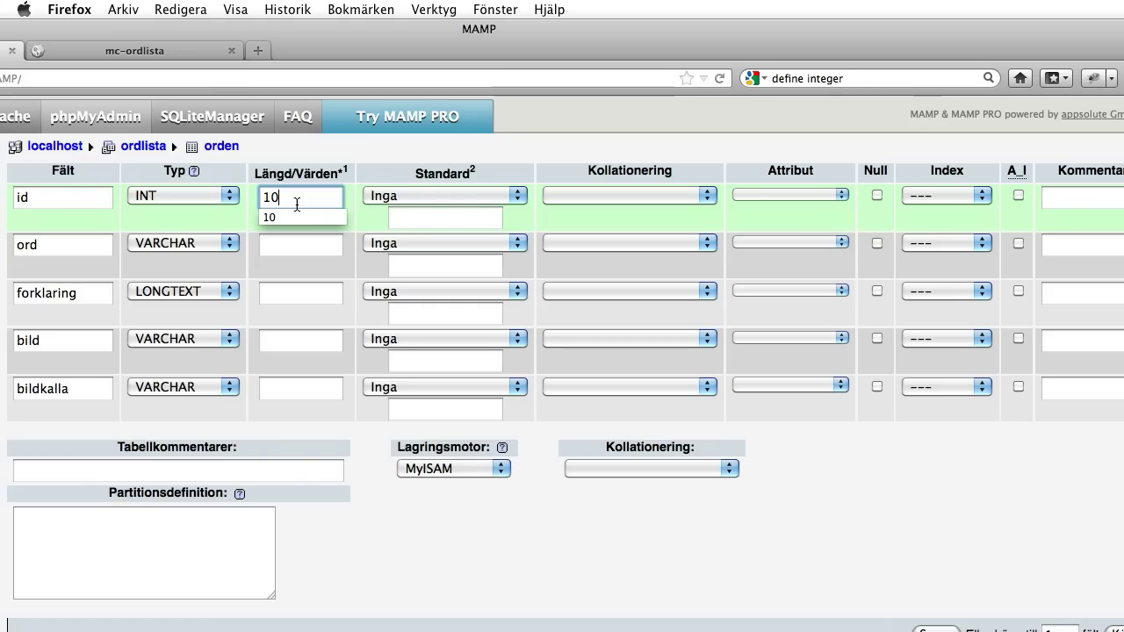
{"action": "key", "text": "Tab"}
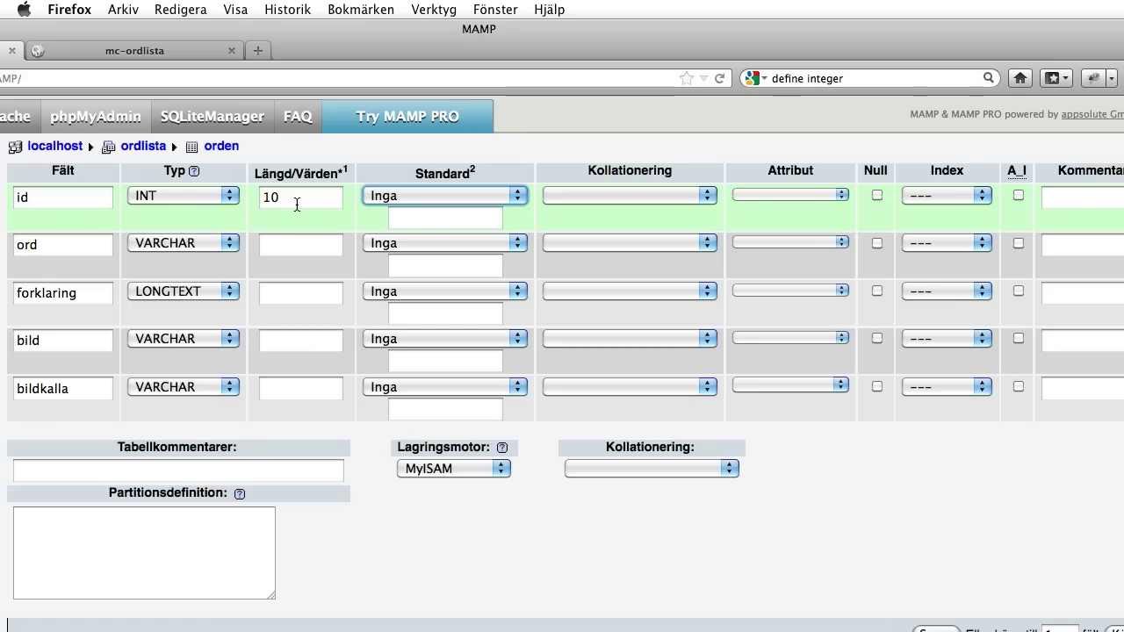
Set the ord field's length to 30.
{"action": "left_click", "coordinate": [263, 244]}
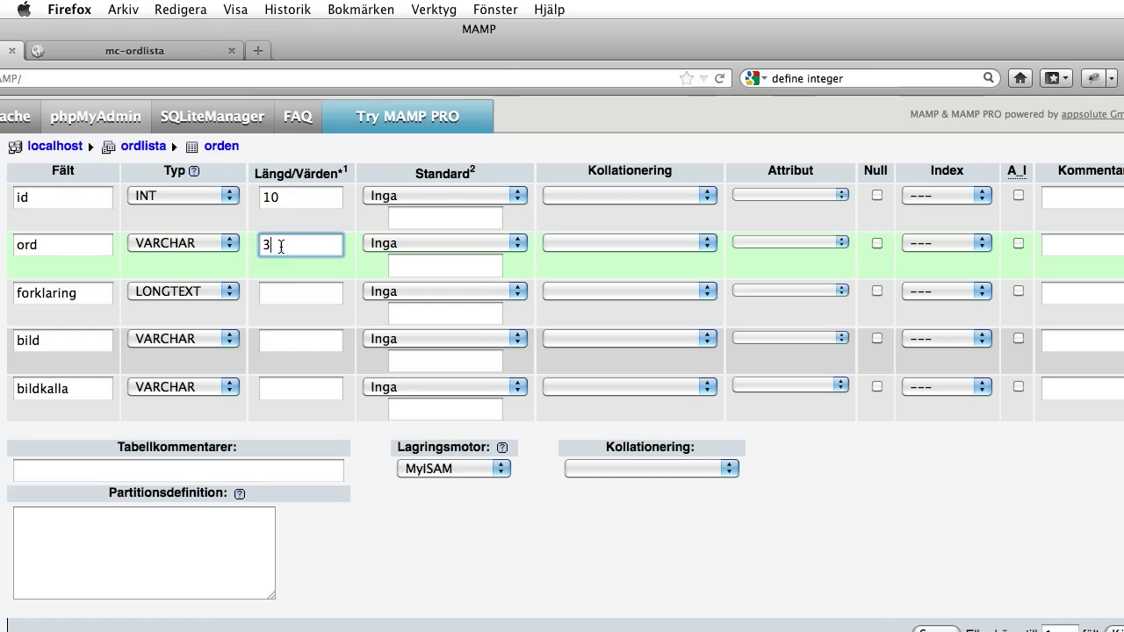
{"action": "type", "text": "30"}
{"action": "left_click", "coordinate": [308, 293]}
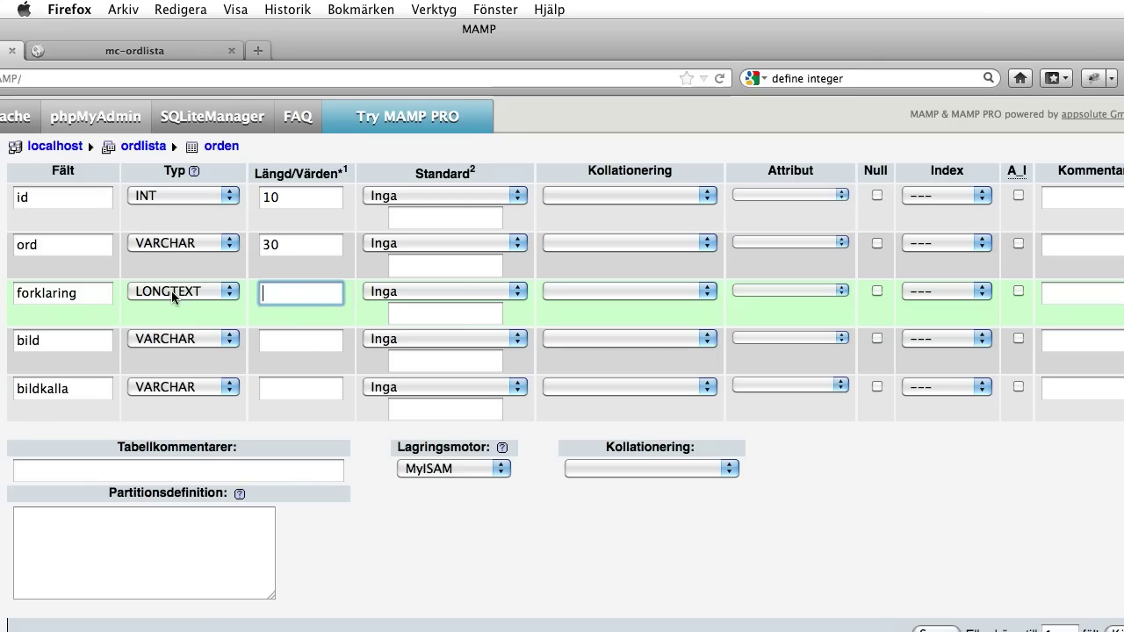
Switch to Komodo and copy the sentence "En förklaring till ordet som visas" from the forklaring paragraph in index.html.
{"action": "left_click", "coordinate": [93, 50]}
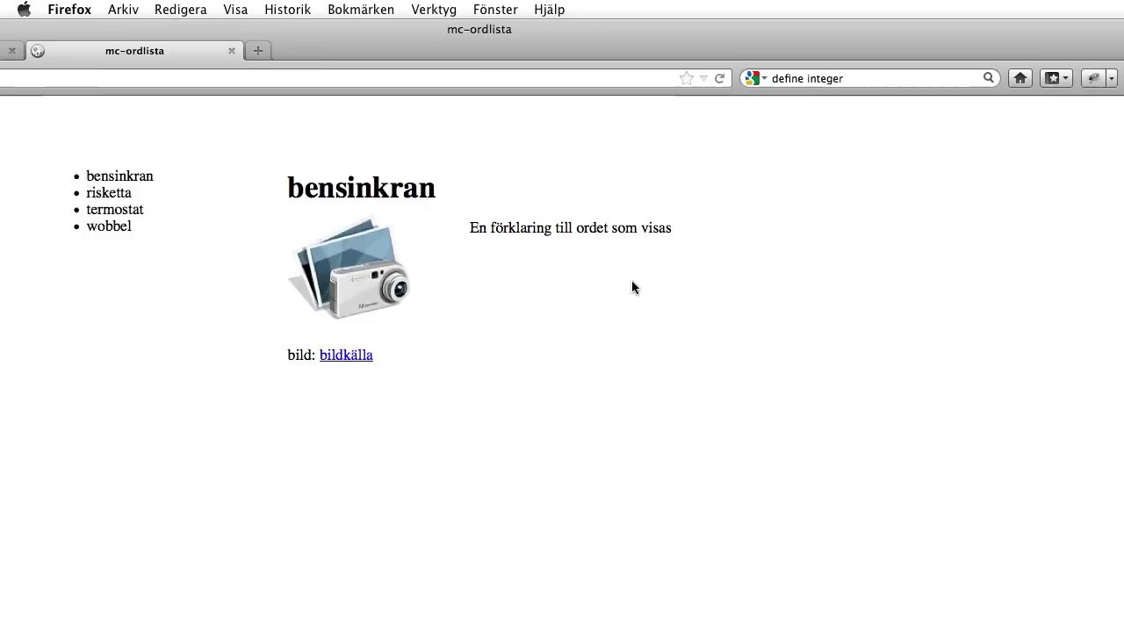
{"action": "key", "text": "super+Tab"}
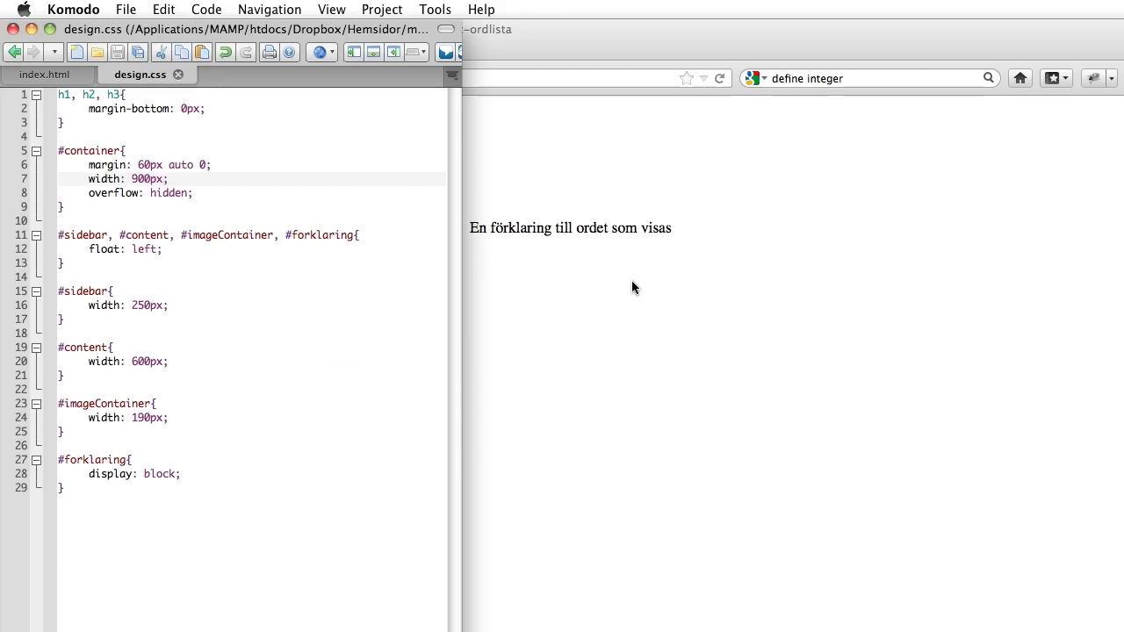
{"action": "left_click", "coordinate": [67, 74]}
{"action": "left_click", "coordinate": [341, 401]}
{"action": "key", "text": "Down"}
{"action": "key", "text": "Down"}
{"action": "key", "text": "Down"}
{"action": "key", "text": "Down"}
{"action": "key", "text": "Down"}
{"action": "key", "text": "Down"}
{"action": "key", "text": "Down"}
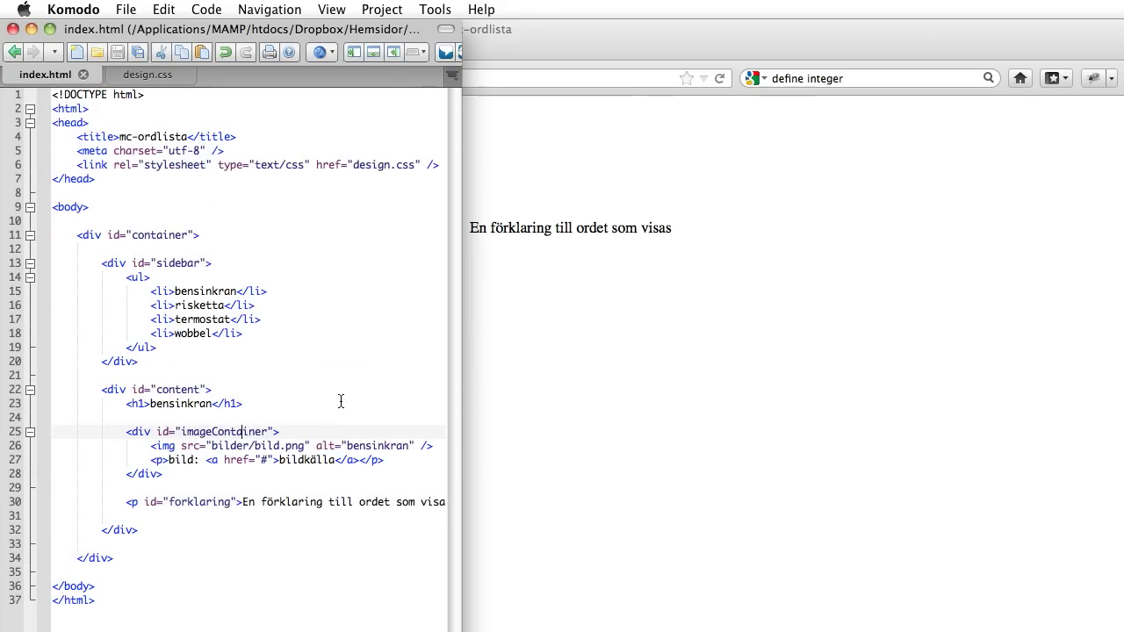
{"action": "key", "text": "shift+End"}
{"action": "key", "text": "shift+Left"}
{"action": "key", "text": "shift+Left"}
{"action": "key", "text": "shift+Left"}
{"action": "key", "text": "shift+Left"}
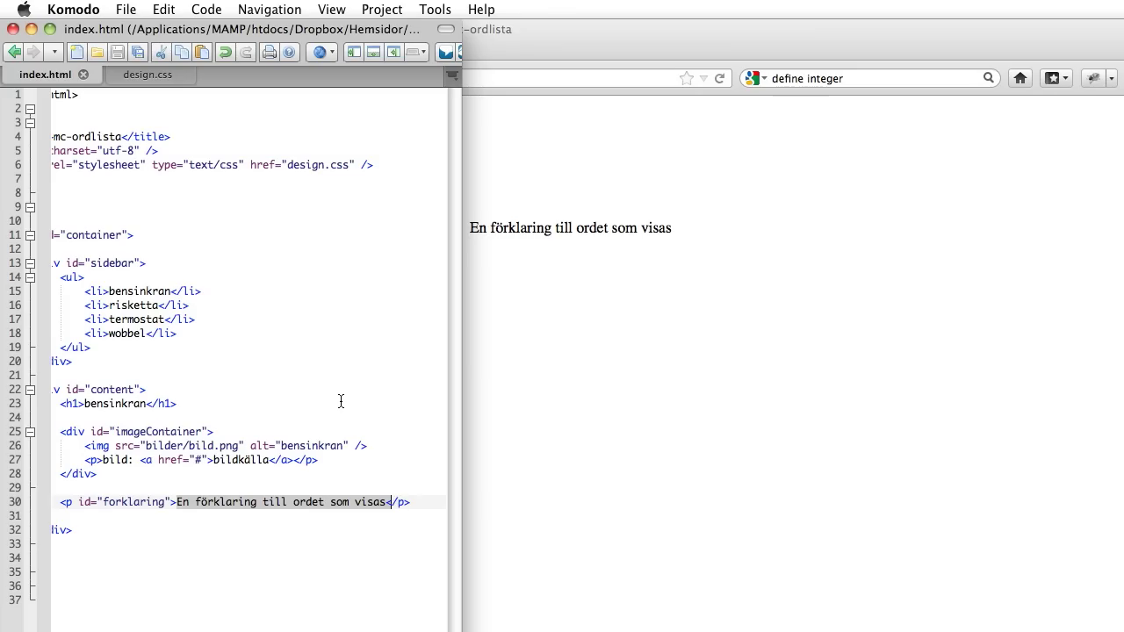
{"action": "key", "text": "super+c"}
Paste the copied sentence three more times into the forklaring paragraph, save index.html, and reload the mc-ordlista page in Firefox.
{"action": "key", "text": "Right"}
{"action": "key", "text": "Return"}
{"action": "key", "text": "super+v"}
{"action": "key", "text": "Return"}
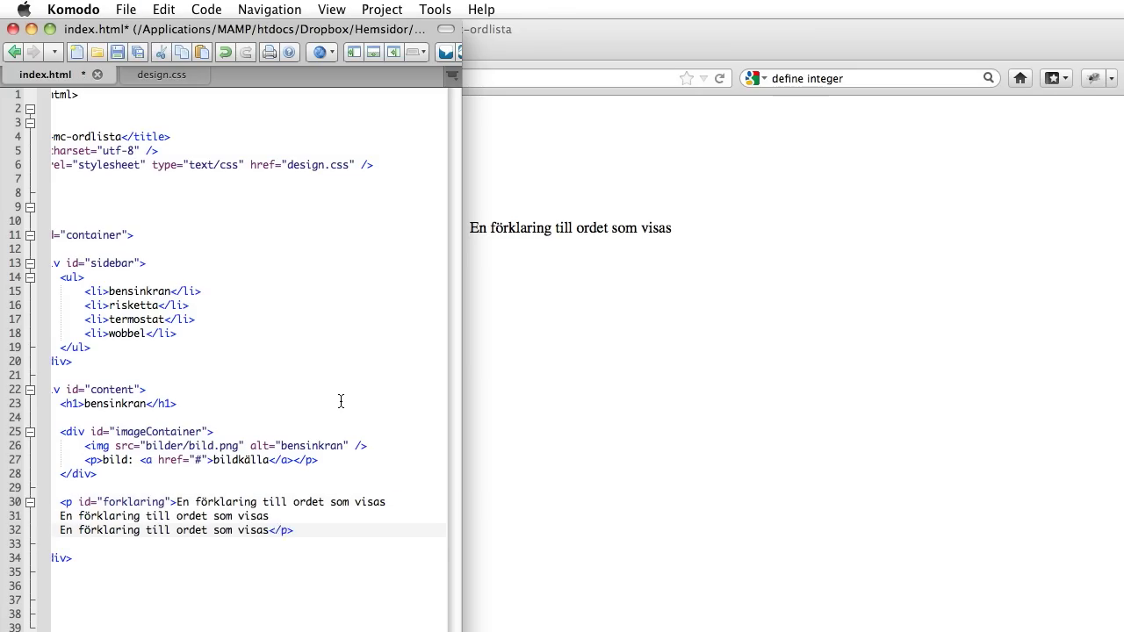
{"action": "key", "text": "super+v"}
{"action": "key", "text": "Return"}
{"action": "key", "text": "super+v"}
{"action": "key", "text": "super+s"}
{"action": "left_click", "coordinate": [663, 506]}
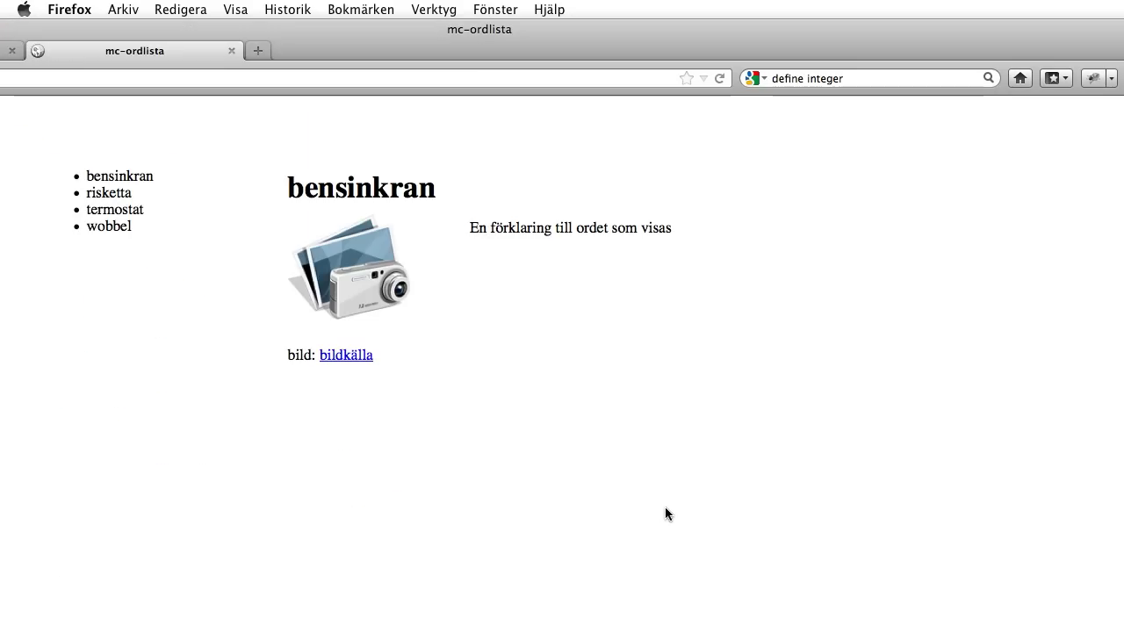
{"action": "key", "text": "super+r"}
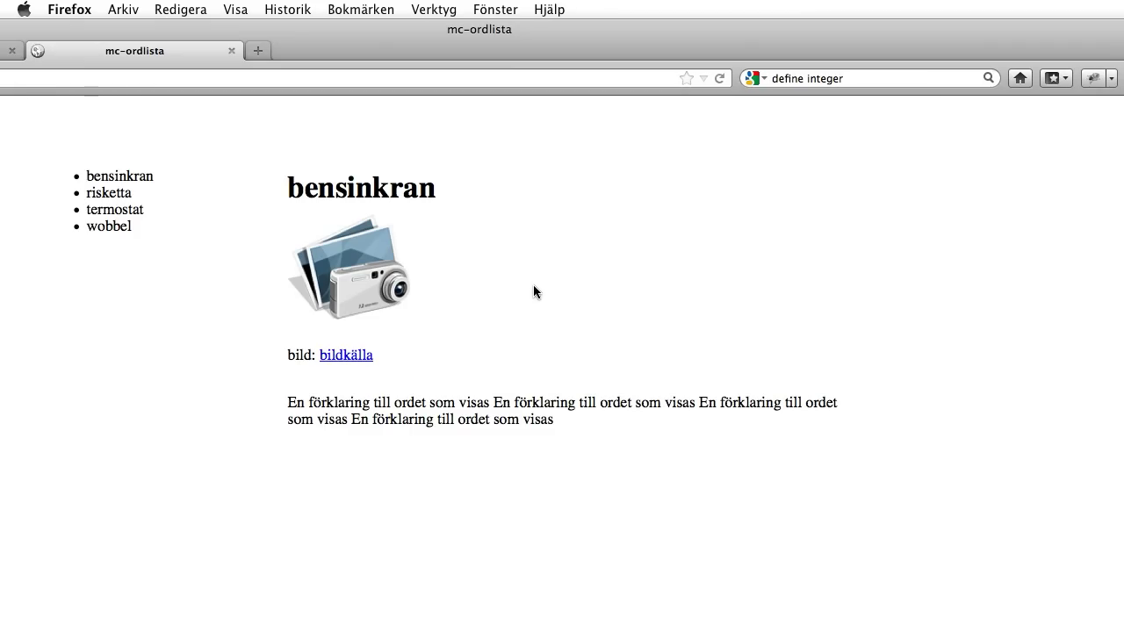
Add width: 400px; to the #forklaring rule in Komodo's design.css, save it, and reload the mc-ordlista page in Firefox.
{"action": "key", "text": "super+Tab"}
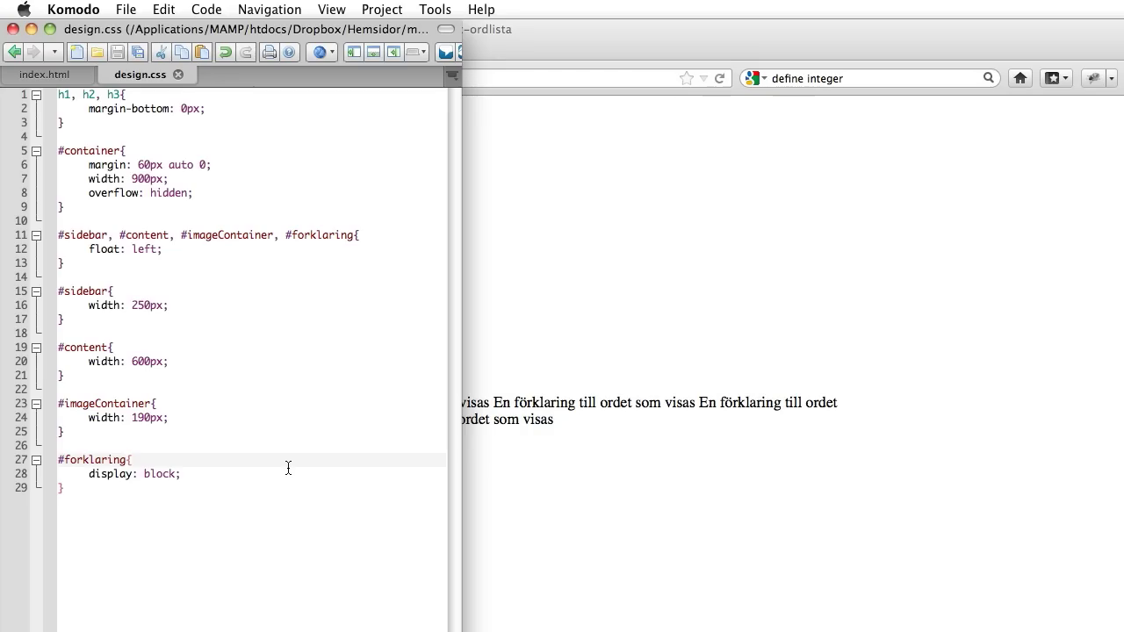
{"action": "left_click", "coordinate": [530, 463]}
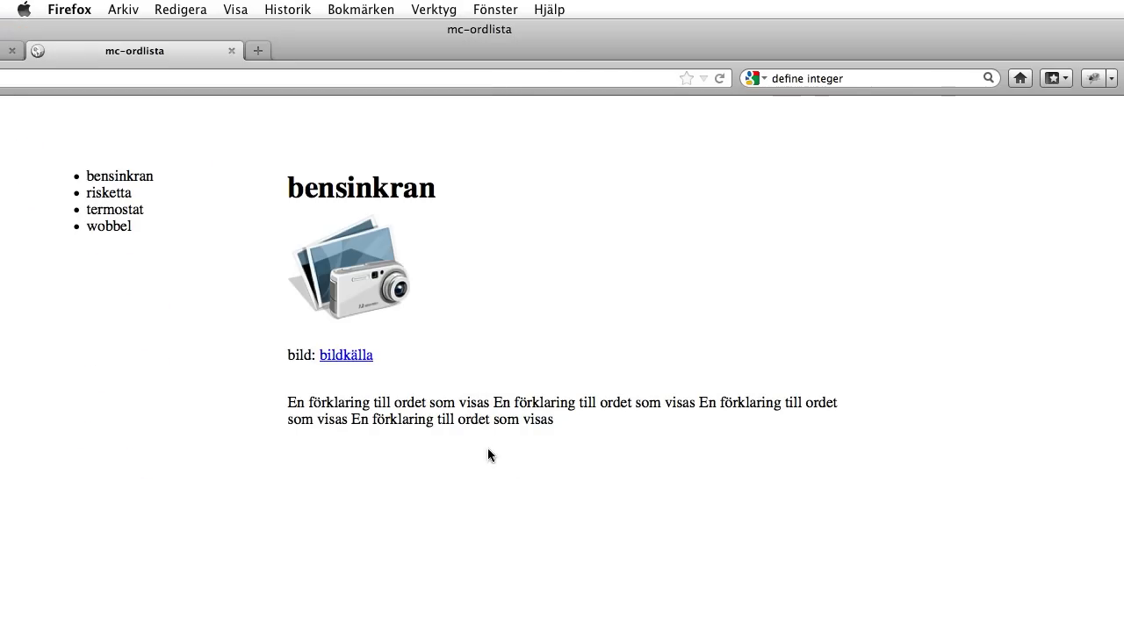
{"action": "key", "text": "super+Tab"}
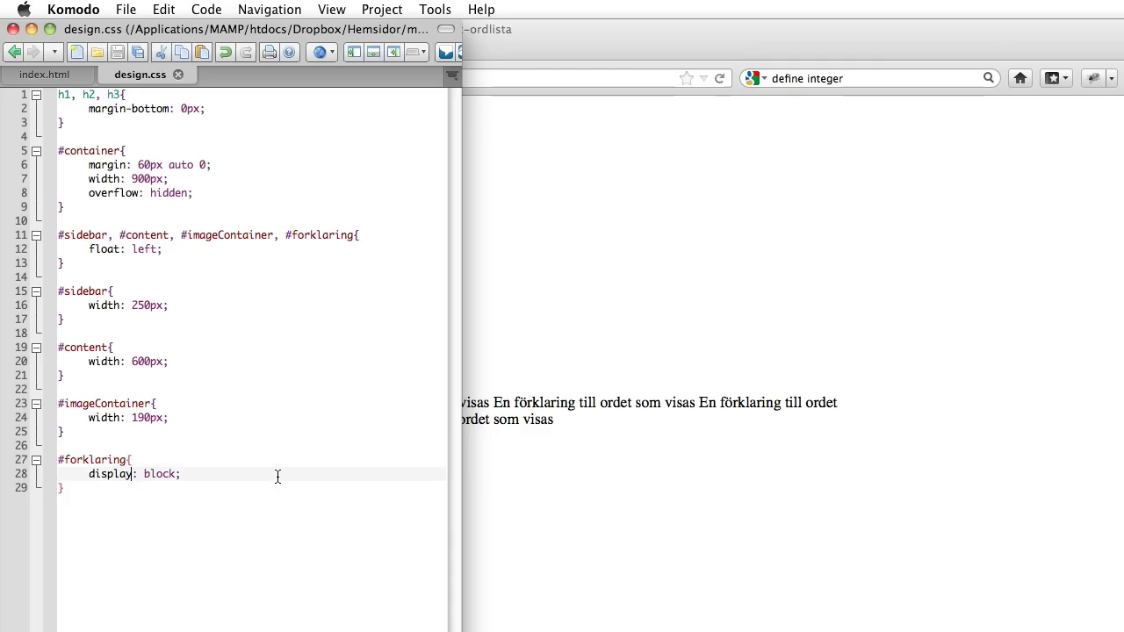
{"action": "left_click", "coordinate": [278, 477]}
{"action": "key", "text": "Return"}
{"action": "type", "text": "width"}
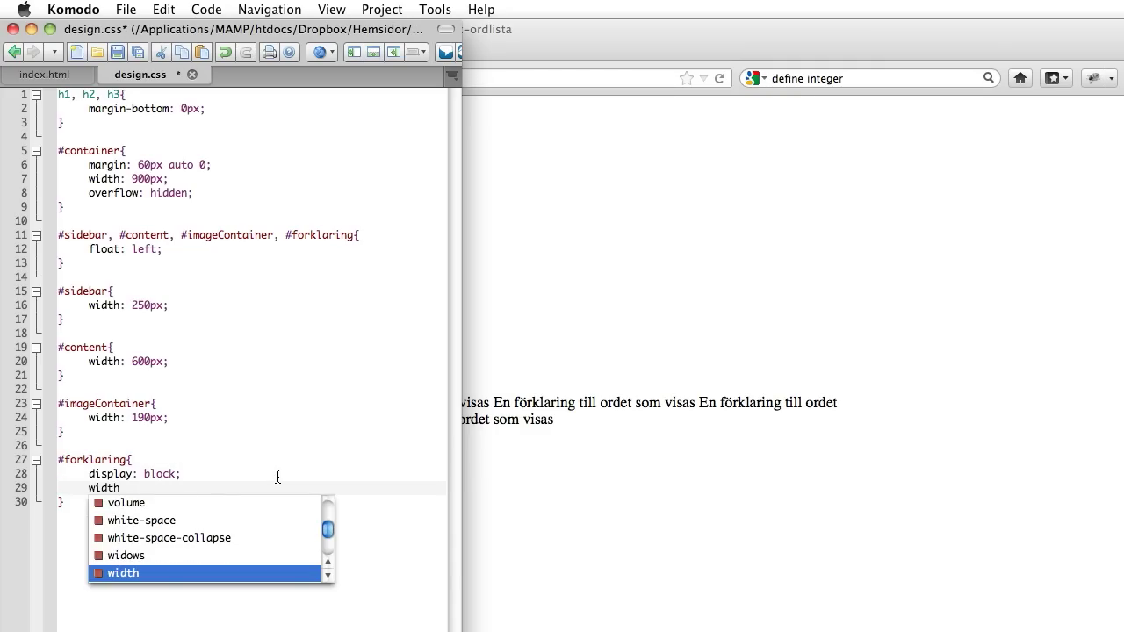
{"action": "type", "text": ": 400px;"}
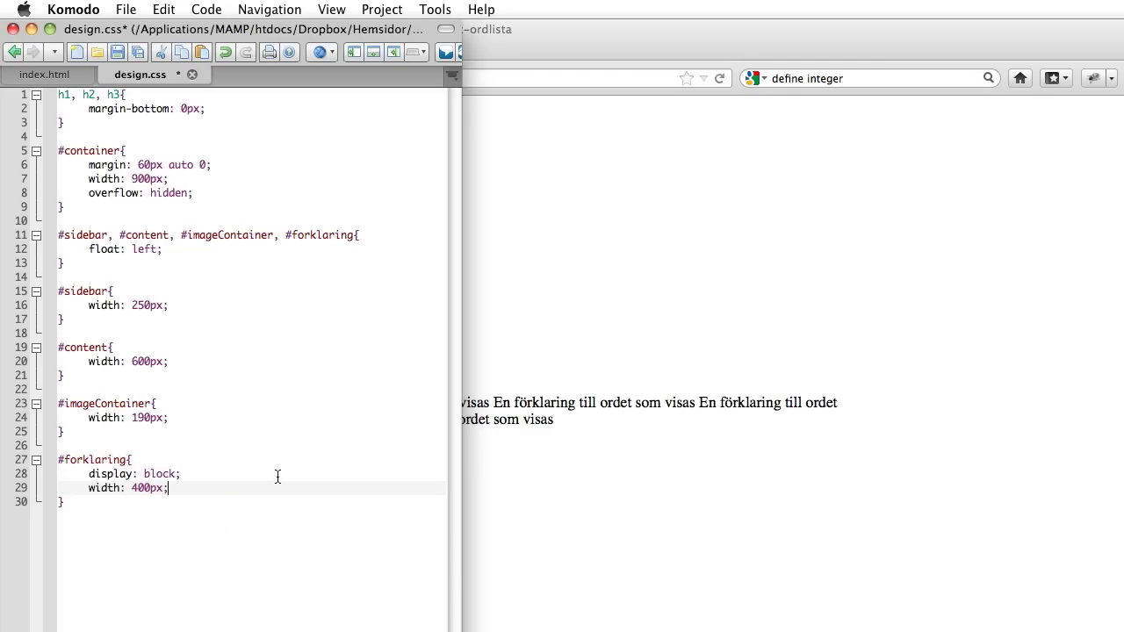
{"action": "key", "text": "super+s"}
{"action": "key", "text": "super+Tab"}
{"action": "key", "text": "super+r"}
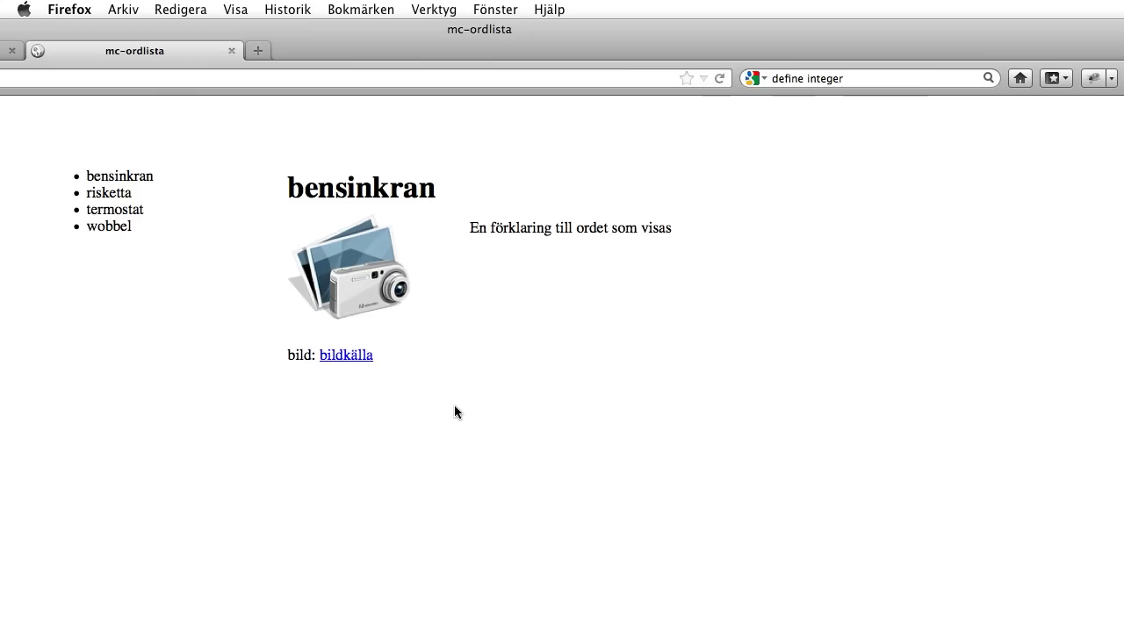
Repeat the explanation sentence three more times in index.html's forklaring paragraph in Komodo, save, and reload the page in Firefox.
{"action": "key", "text": "super+Tab"}
{"action": "key", "text": "ctrl+Tab"}
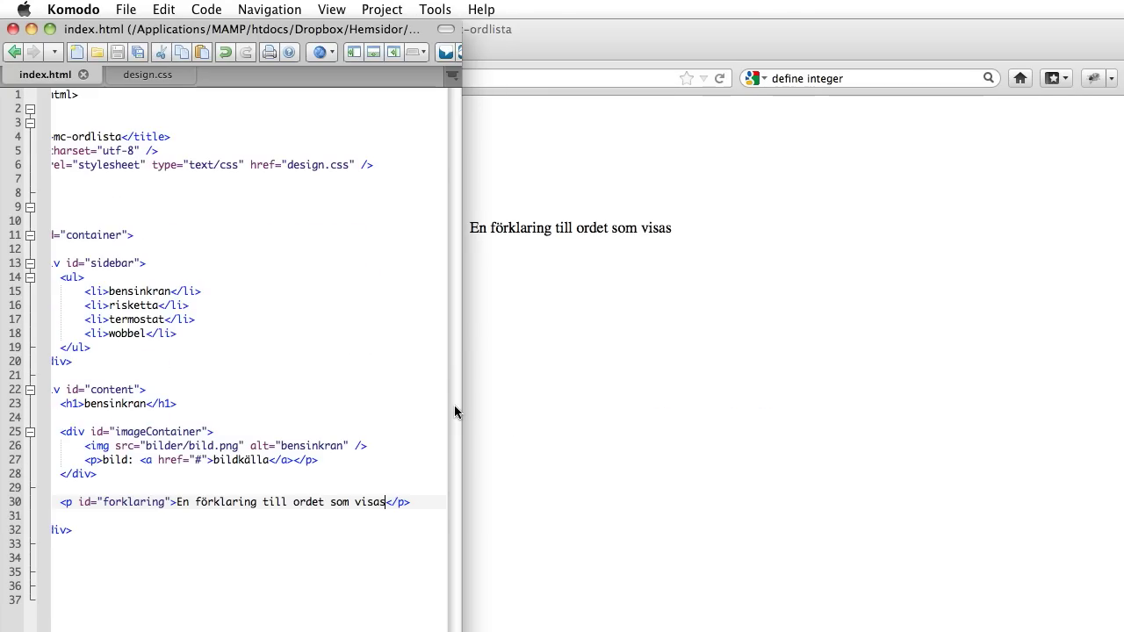
{"action": "key", "text": "Return"}
{"action": "key", "text": "super+v"}
{"action": "key", "text": "super+v"}
{"action": "key", "text": "super+v"}
{"action": "key", "text": "super+s"}
{"action": "key", "text": "super+Tab"}
{"action": "key", "text": "super+r"}
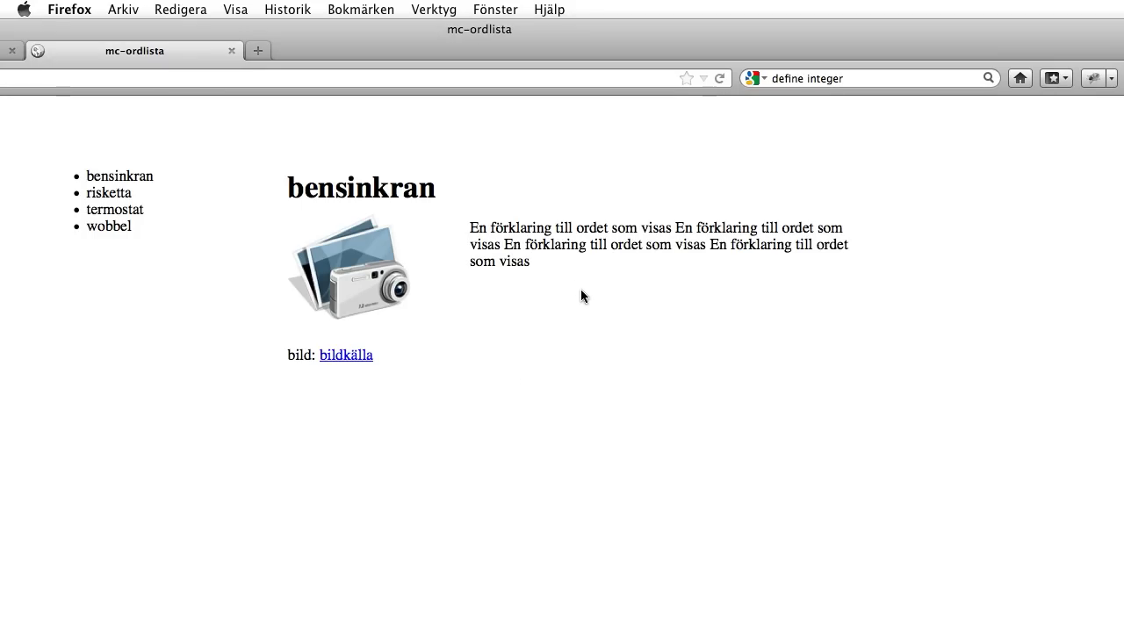
Change the #forklaring width in Komodo's design.css to 300px, save it, and reload the mc-ordlista page in Firefox.
{"action": "key", "text": "super+Tab"}
{"action": "key", "text": "ctrl+Tab"}
{"action": "key", "text": "Up"}
{"action": "key", "text": "Down"}
{"action": "key", "text": "Down"}
{"action": "key", "text": "Up"}
{"action": "key", "text": "Left"}
{"action": "key", "text": "Left"}
{"action": "key", "text": "Left"}
{"action": "key", "text": "Left"}
{"action": "key", "text": "BackSpace"}
{"action": "type", "text": "3"}
{"action": "key", "text": "ctrl+s"}
{"action": "key", "text": "super+Tab"}
{"action": "key", "text": "ctrl+r"}
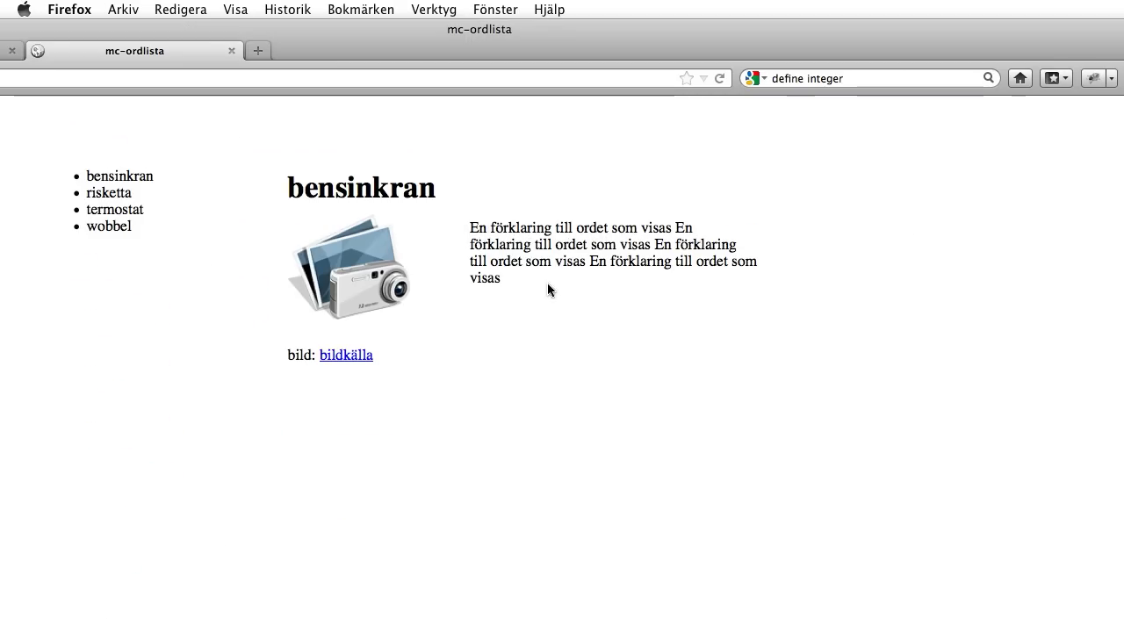
Select the explanation text on the mc-ordlista page and open the Cut & Paste Character count page from the "count characters" search results.
{"action": "left_click_drag", "start_coordinate": [526, 274], "coordinate": [470, 240]}
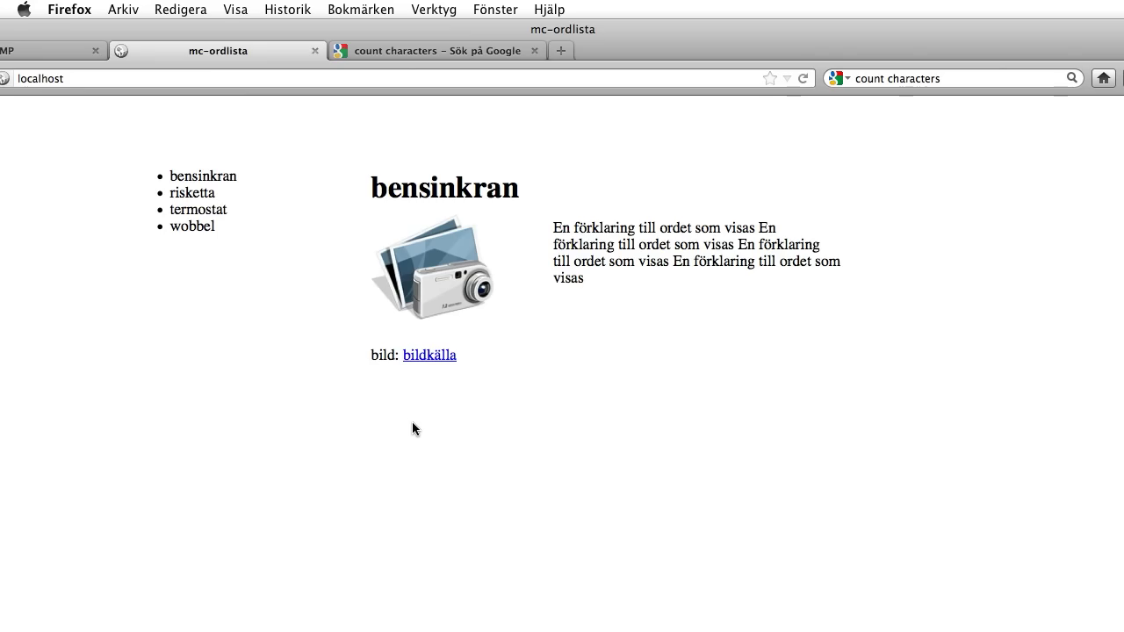
{"action": "left_click", "coordinate": [430, 51]}
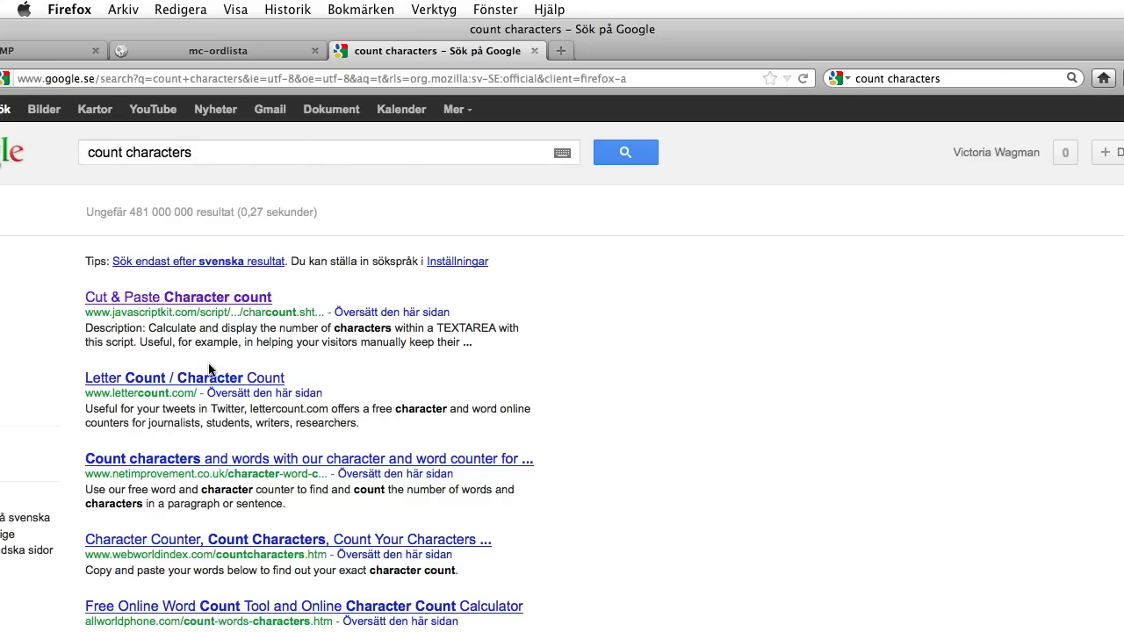
{"action": "left_click", "coordinate": [178, 298]}
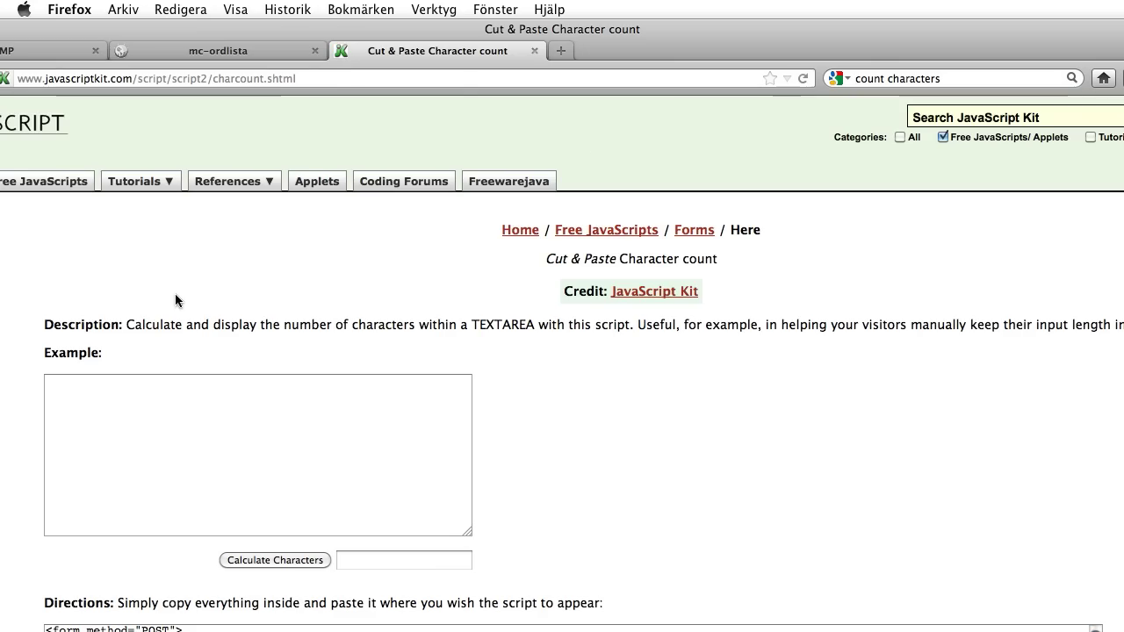
Paste the copied explanation text into the Cut & Paste Character count example box and calculate its number of characters.
{"action": "left_click", "coordinate": [217, 433]}
{"action": "key", "text": "super+v"}
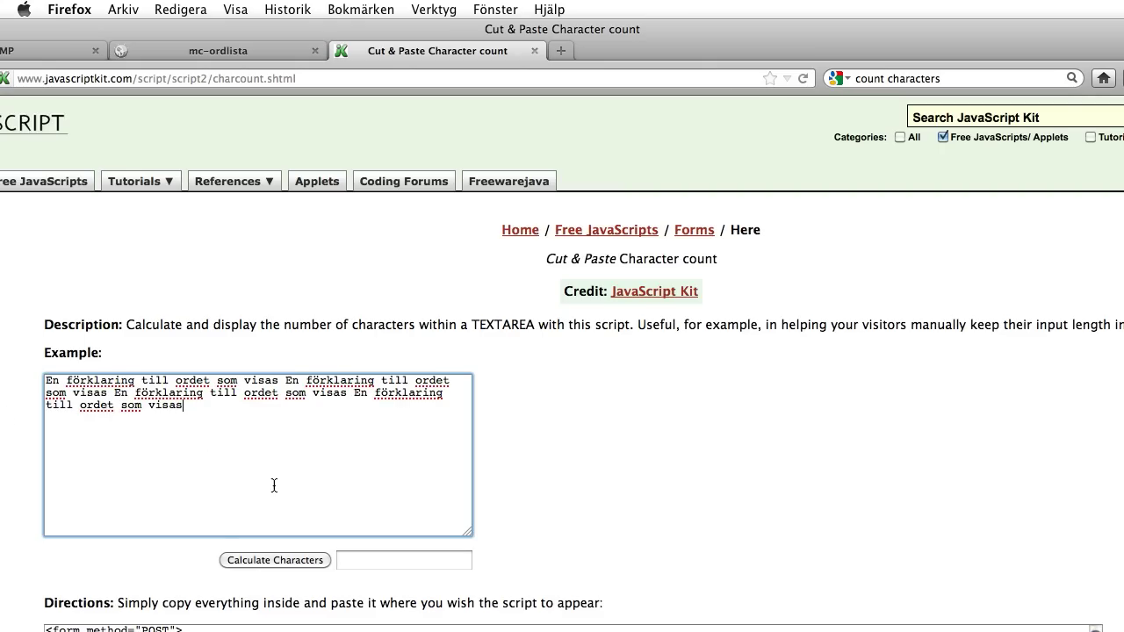
{"action": "left_click", "coordinate": [271, 561]}
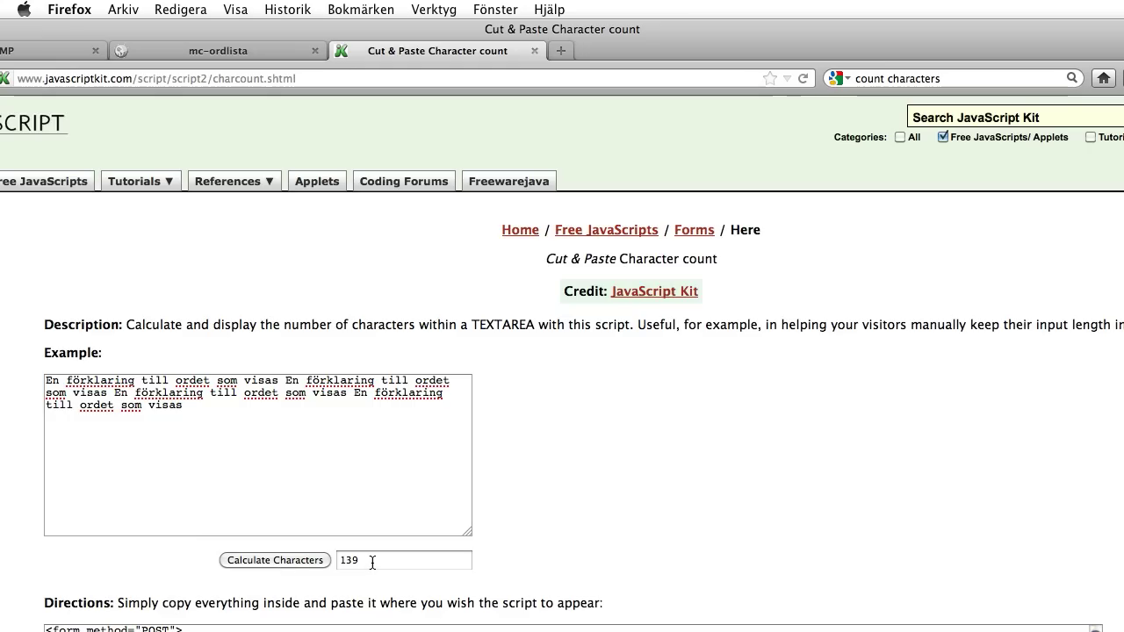
Duplicate the whole explanation text within the counter's example box and recalculate the number of characters.
{"action": "left_click_drag", "start_coordinate": [264, 397], "coordinate": [1, 247]}
{"action": "key", "text": "super+a"}
{"action": "key", "text": "super+c"}
{"action": "key", "text": "Right"}
{"action": "key", "text": "super+v"}
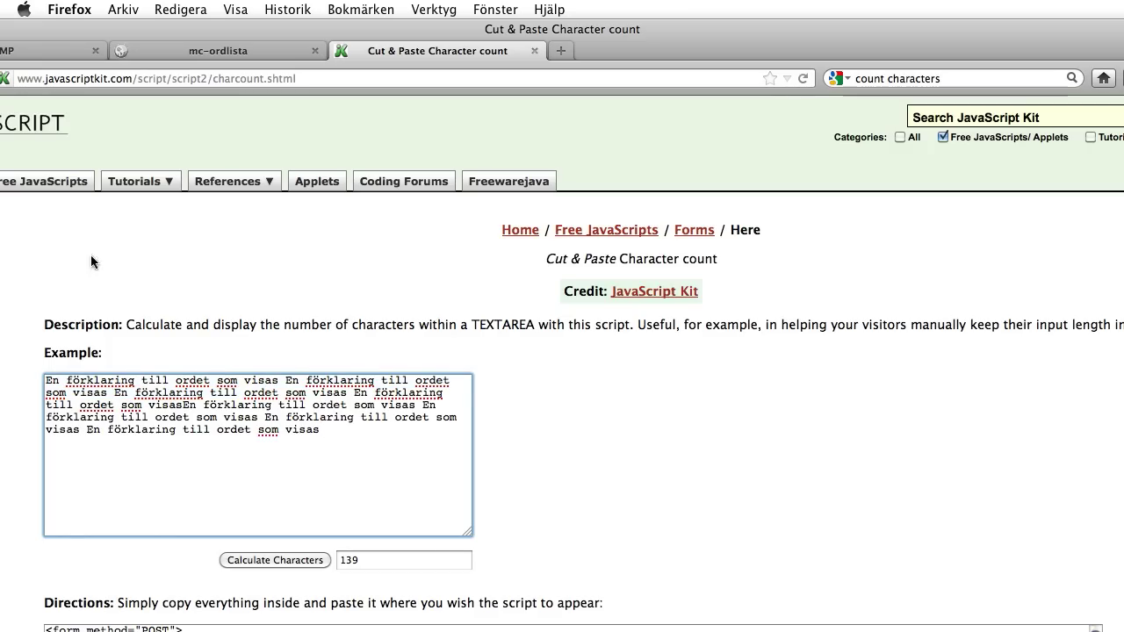
{"action": "left_click", "coordinate": [268, 561]}
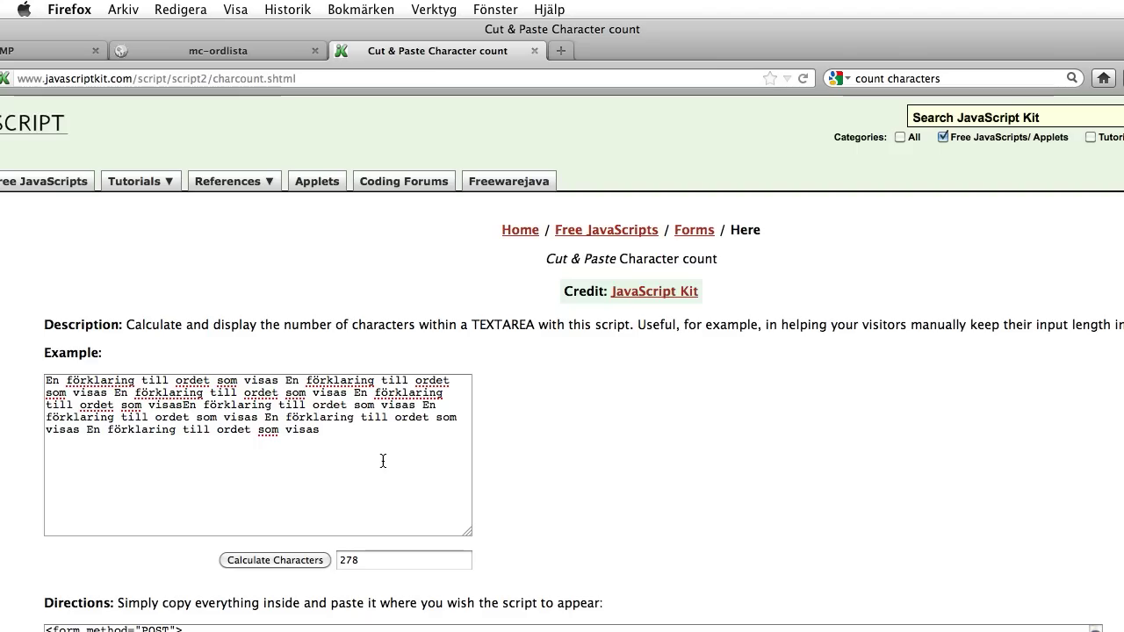
Return to the orden table definition in phpMyAdmin and set the length of forklaring to 300 and of bild to 30.
{"action": "left_click", "coordinate": [266, 53]}
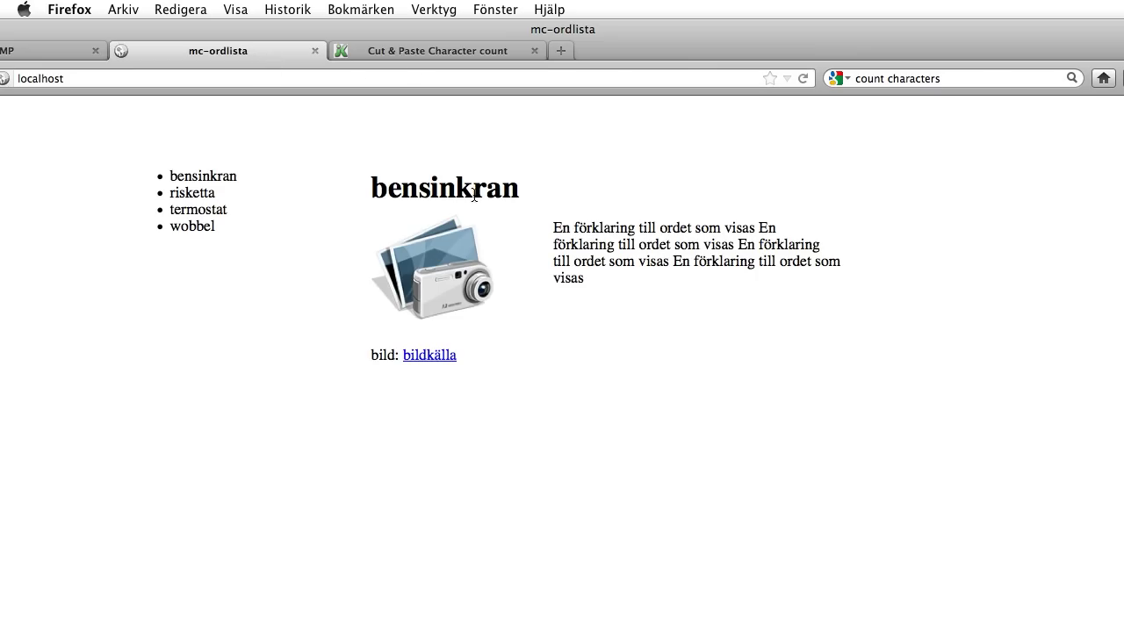
{"action": "key", "text": "ctrl+Tab"}
{"action": "key", "text": "ctrl+Tab"}
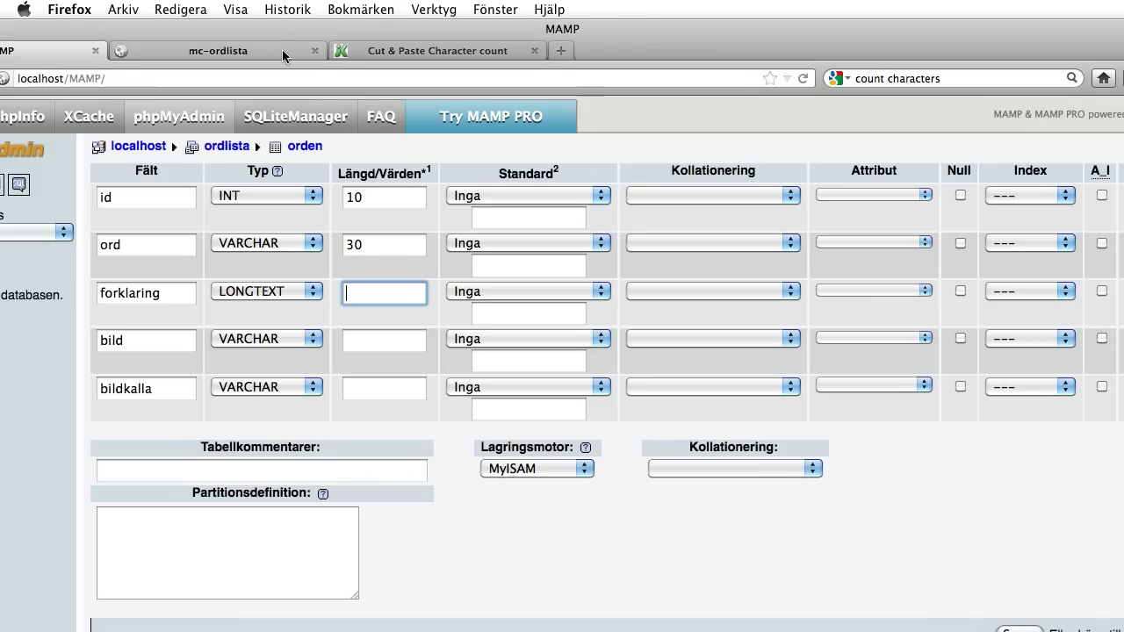
{"action": "left_click_drag", "start_coordinate": [271, 34], "coordinate": [309, 33]}
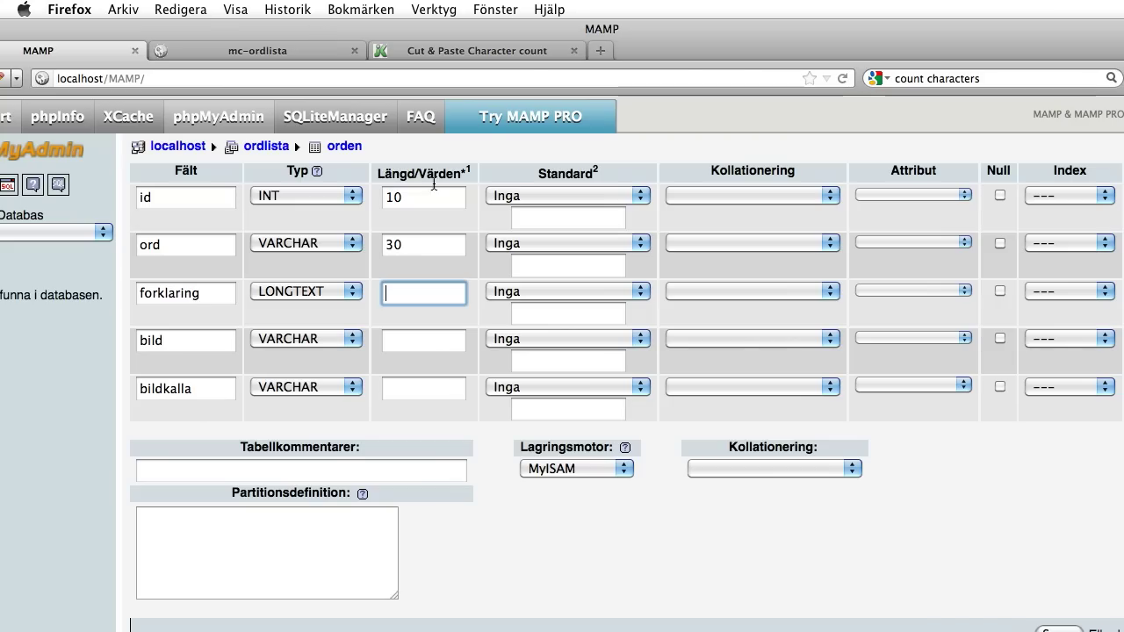
{"action": "type", "text": "300"}
{"action": "left_click", "coordinate": [424, 345]}
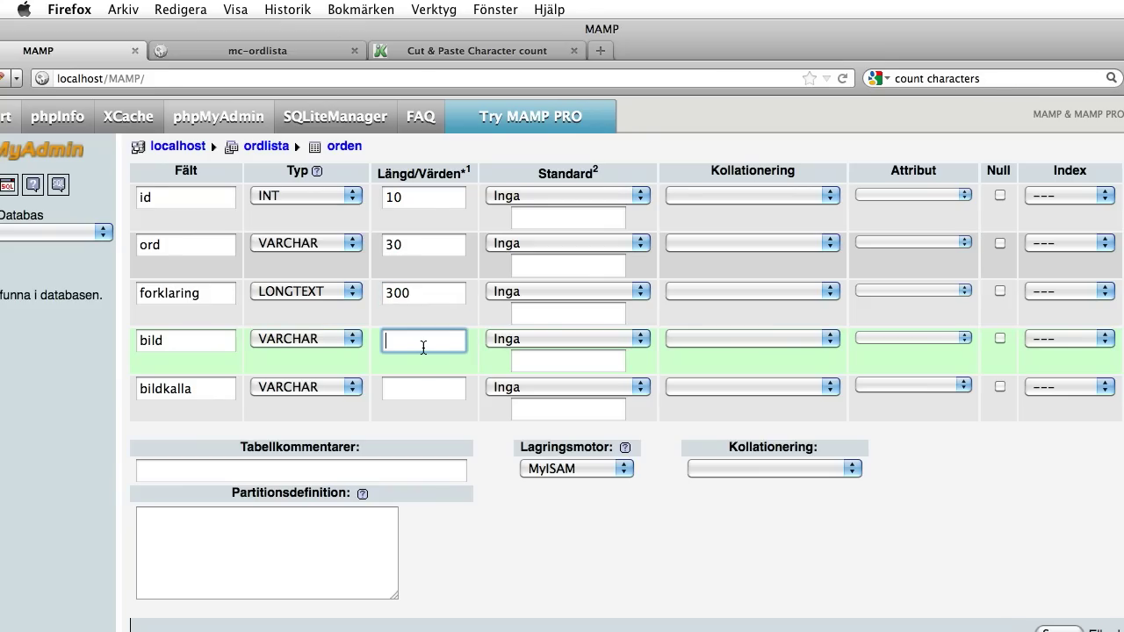
{"action": "type", "text": "30"}
{"action": "left_click", "coordinate": [450, 387]}
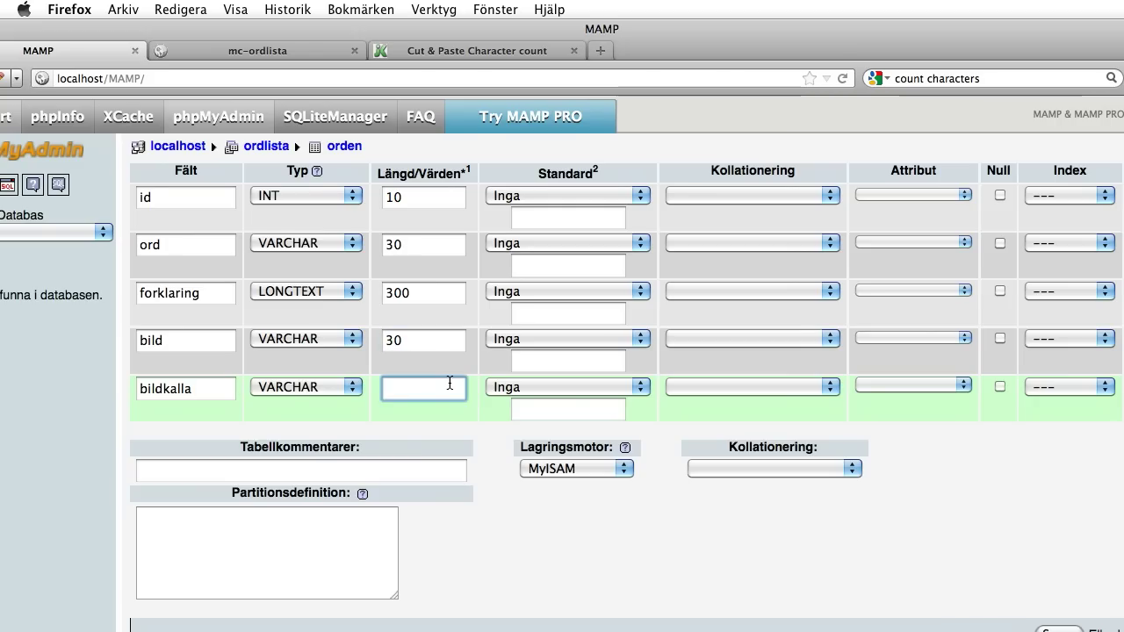
Get the image-source address from Textredigerare, open it in a new Firefox tab to check it, and close that tab.
{"action": "left_click", "coordinate": [283, 52]}
{"action": "key", "text": "super+t"}
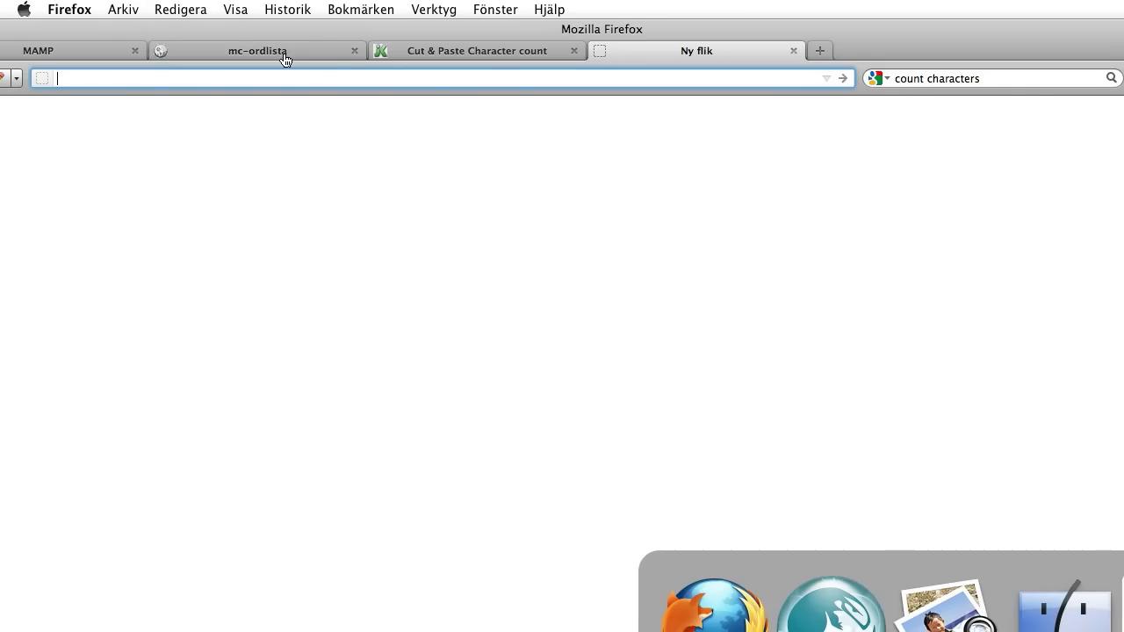
{"action": "key", "text": "super+Tab"}
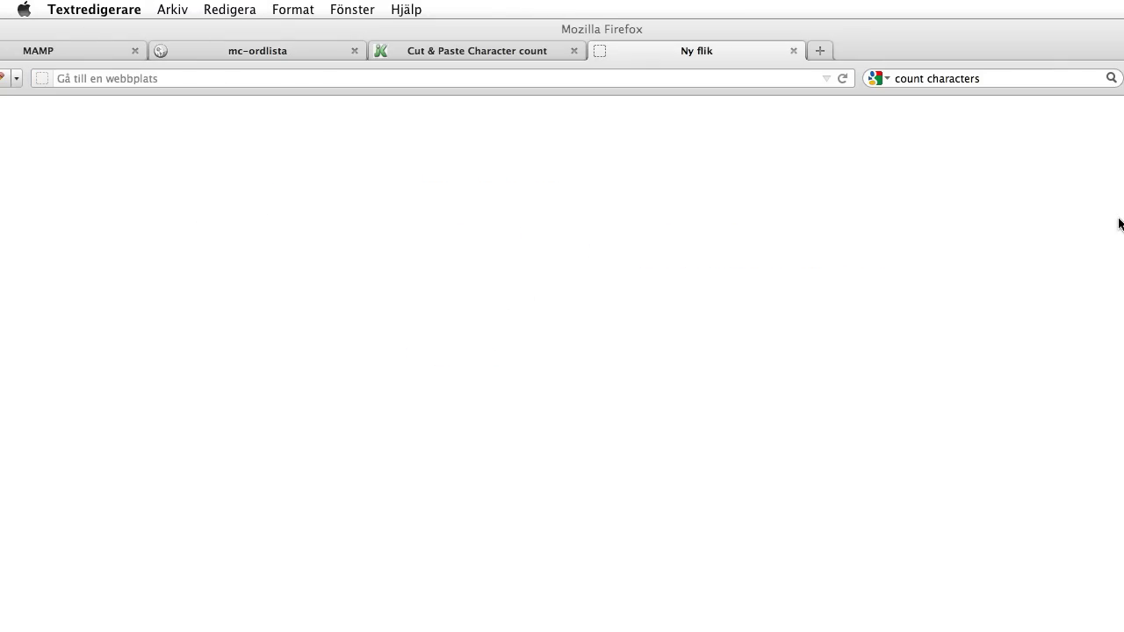
{"action": "key", "text": "super+Tab"}
{"action": "key", "text": "super+v"}
{"action": "key", "text": "Return"}
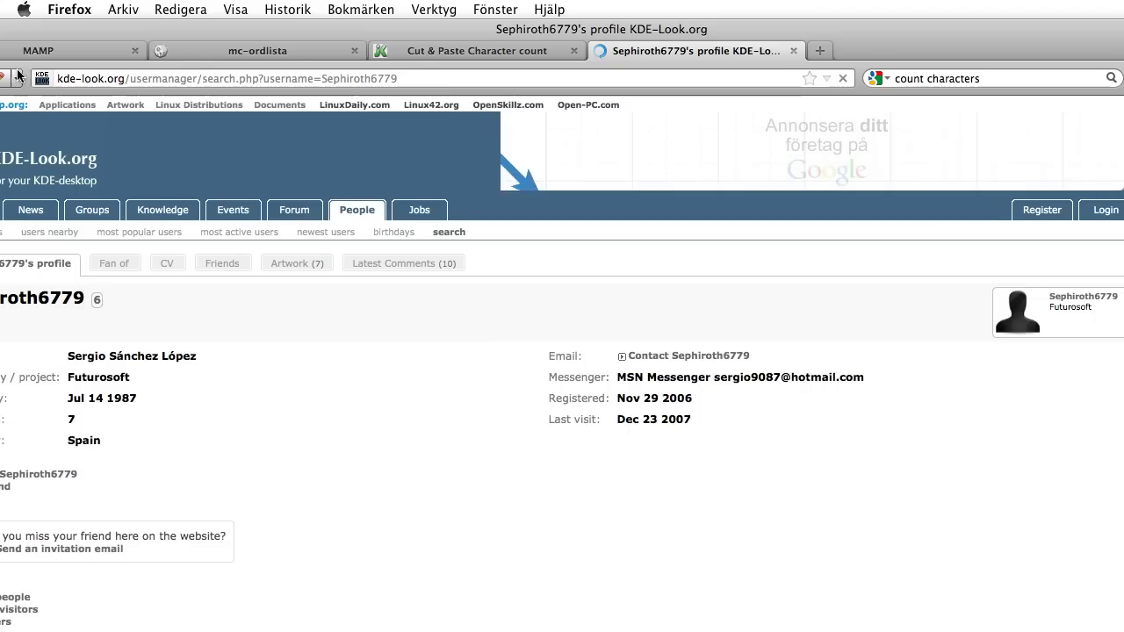
{"action": "key", "text": "super+w"}
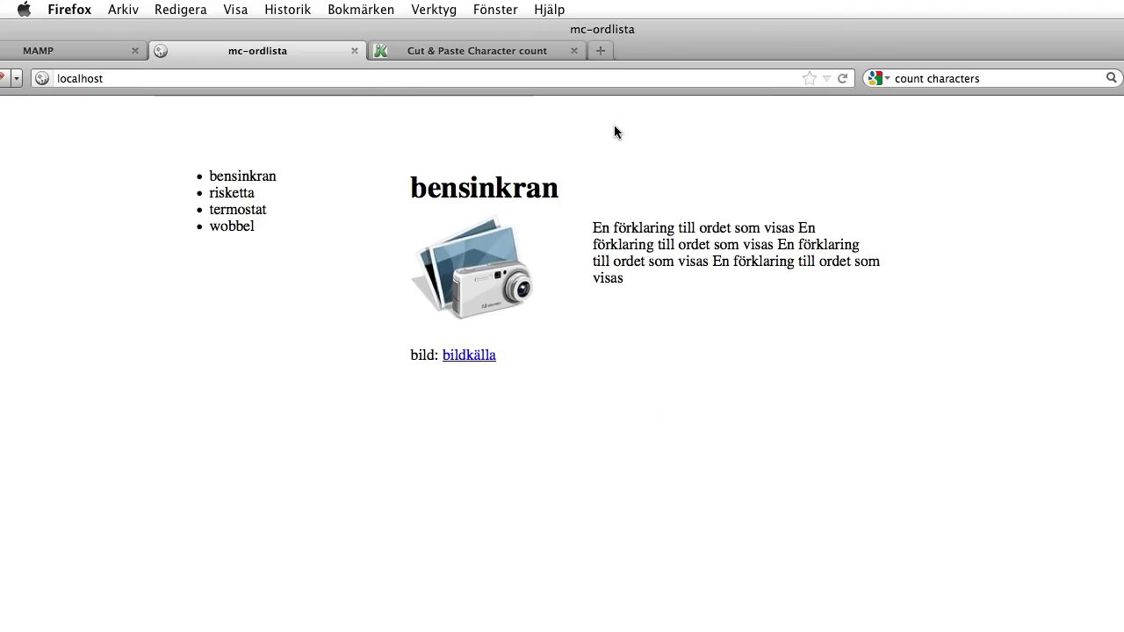
Replace the text in the Cut & Paste Character count box with the copied image-source address and calculate its number of characters.
{"action": "key", "text": "ctrl+Tab"}
{"action": "left_click", "coordinate": [275, 446]}
{"action": "key", "text": "super+a"}
{"action": "key", "text": "super+v"}
{"action": "left_click", "coordinate": [280, 560]}
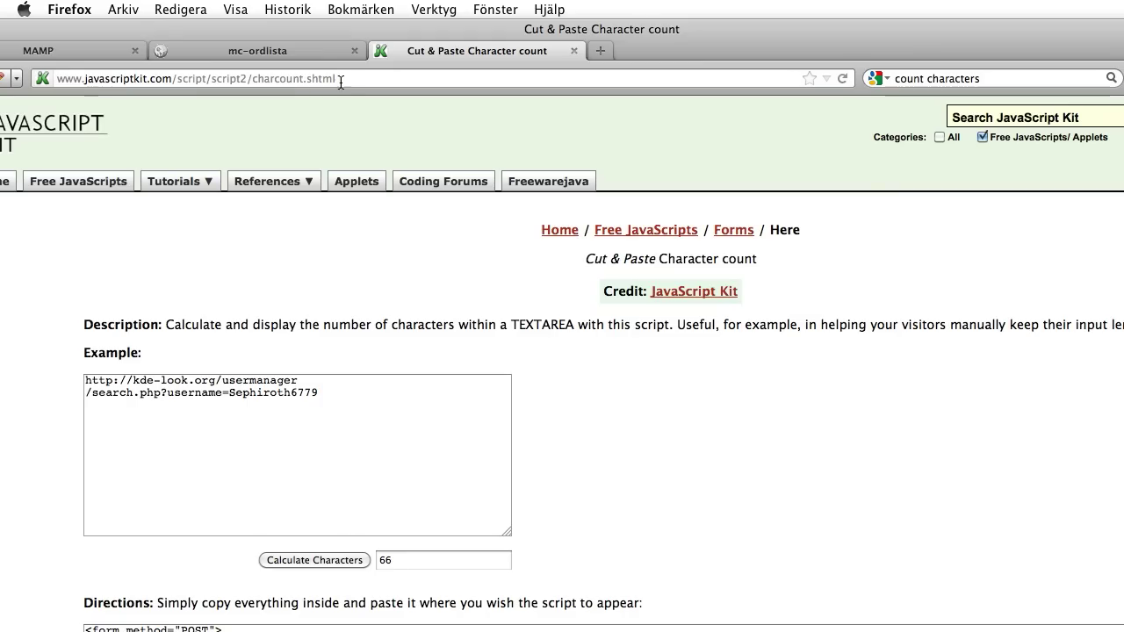
Return to the orden table definition in phpMyAdmin and set the length of bildkalla to 100.
{"action": "left_click", "coordinate": [310, 48]}
{"action": "left_click", "coordinate": [94, 55]}
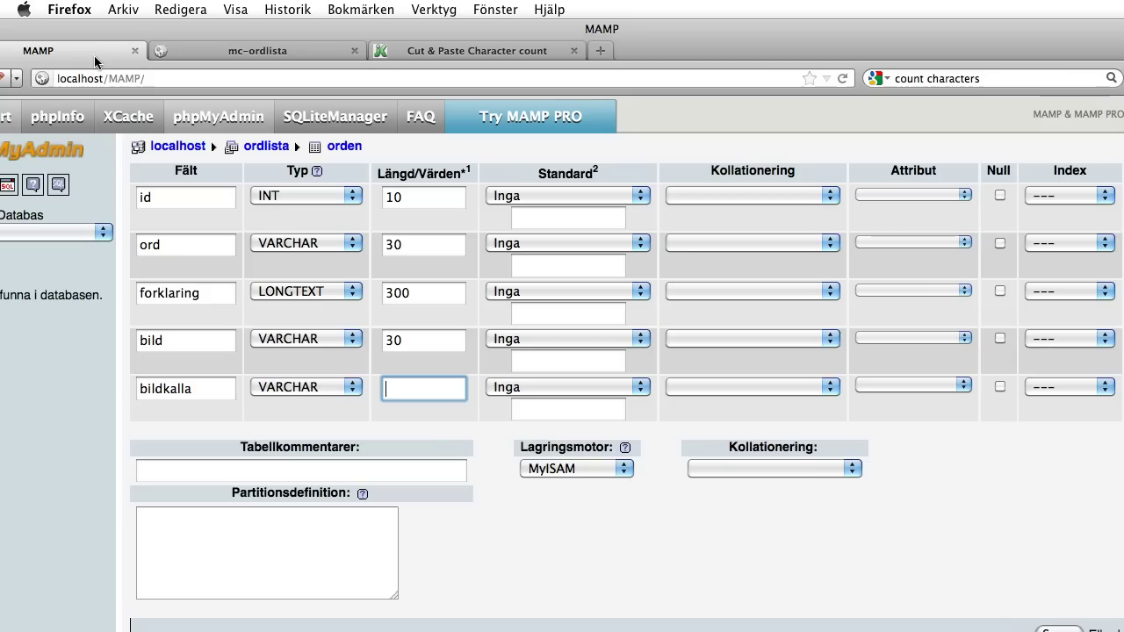
{"action": "type", "text": "1000"}
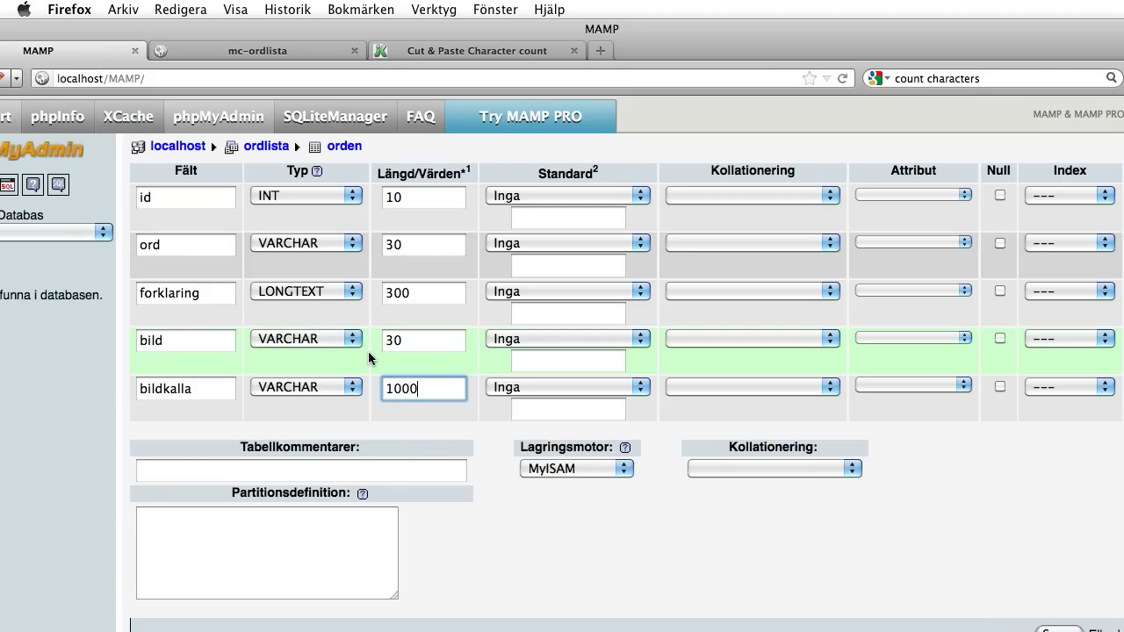
{"action": "key", "text": "BackSpace"}
Examine the default-value options for the id field and its remaining column settings without changing them.
{"action": "left_click", "coordinate": [571, 195]}
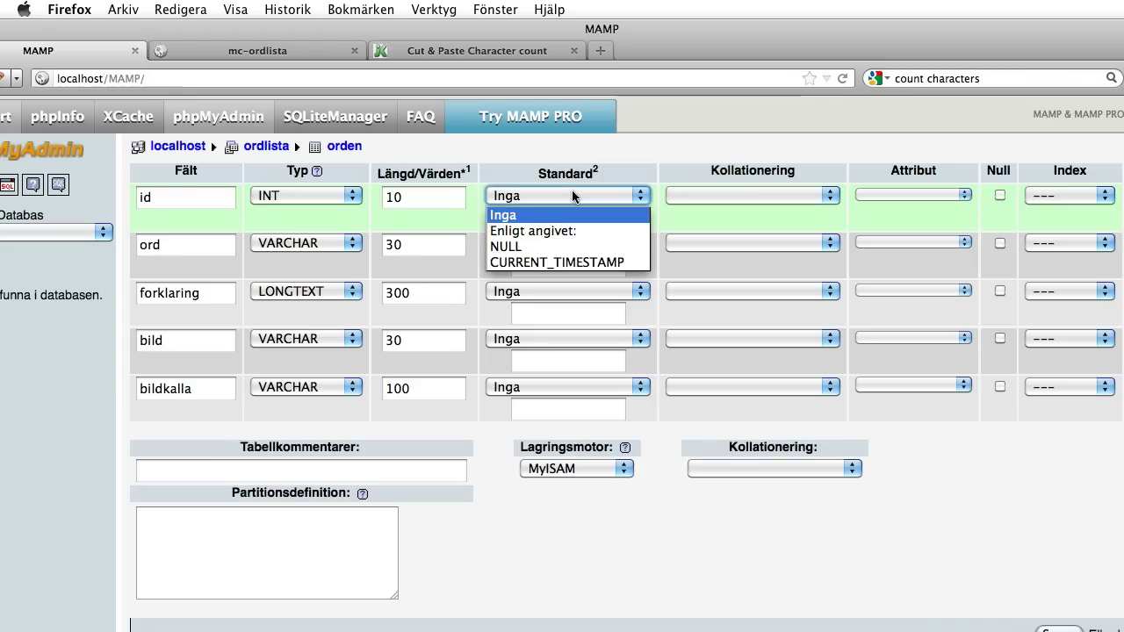
{"action": "left_click", "coordinate": [572, 194]}
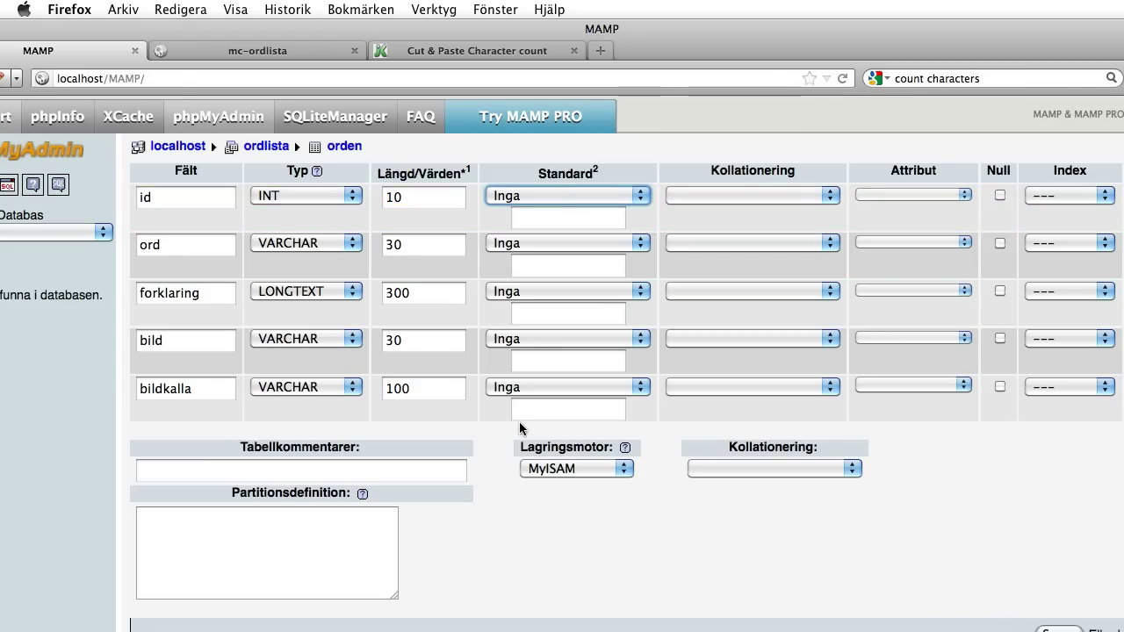
{"action": "left_click", "coordinate": [569, 195]}
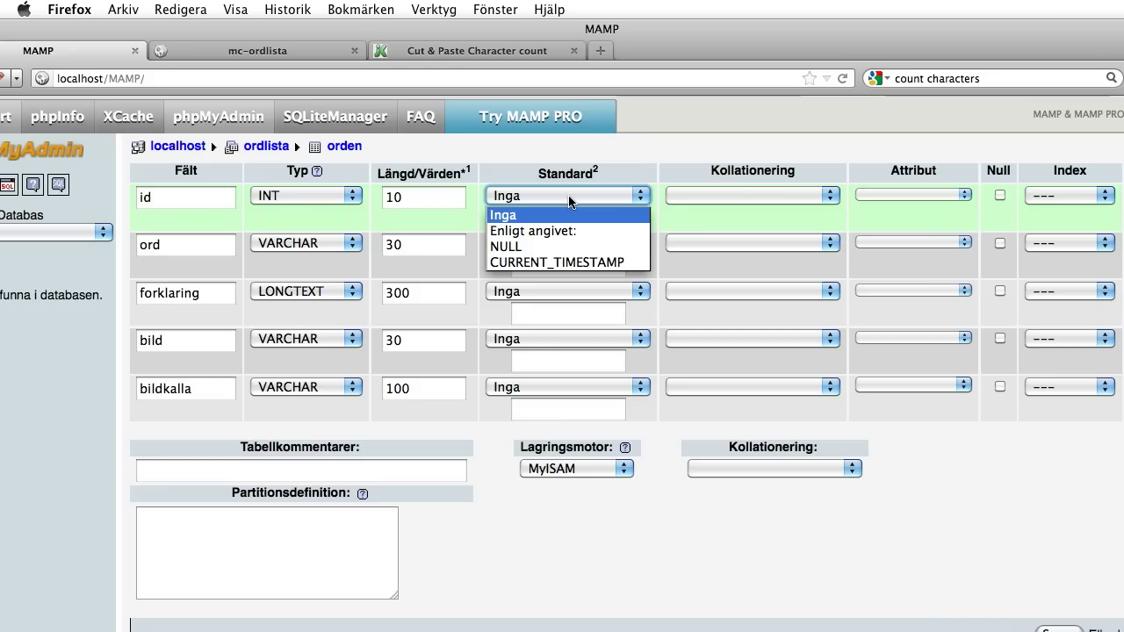
{"action": "left_click", "coordinate": [568, 195]}
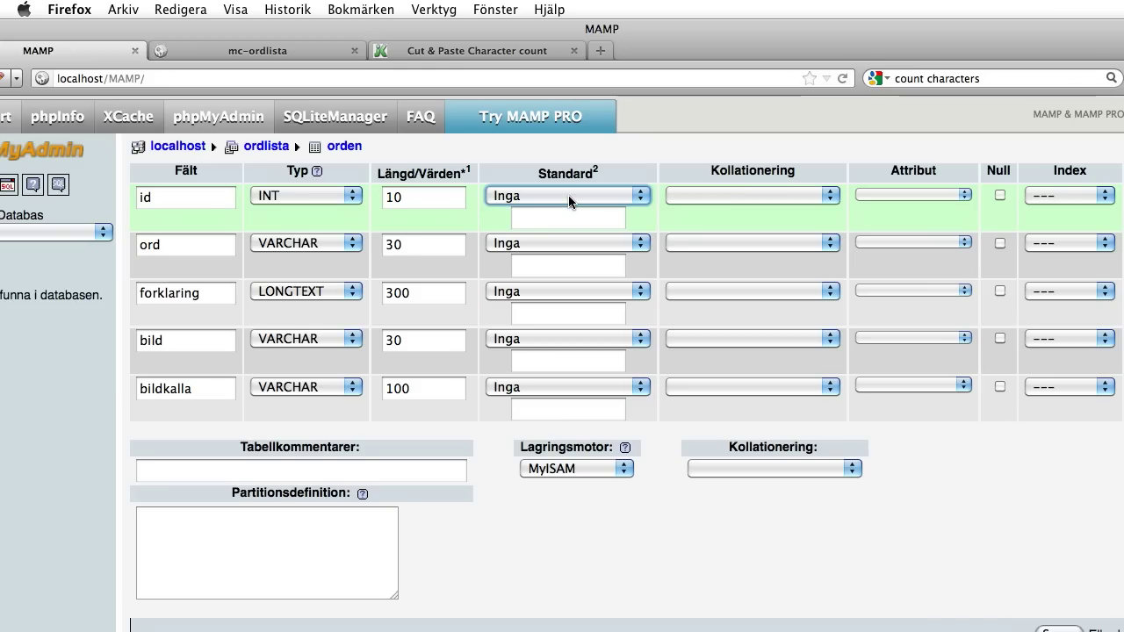
{"action": "left_click", "coordinate": [545, 196]}
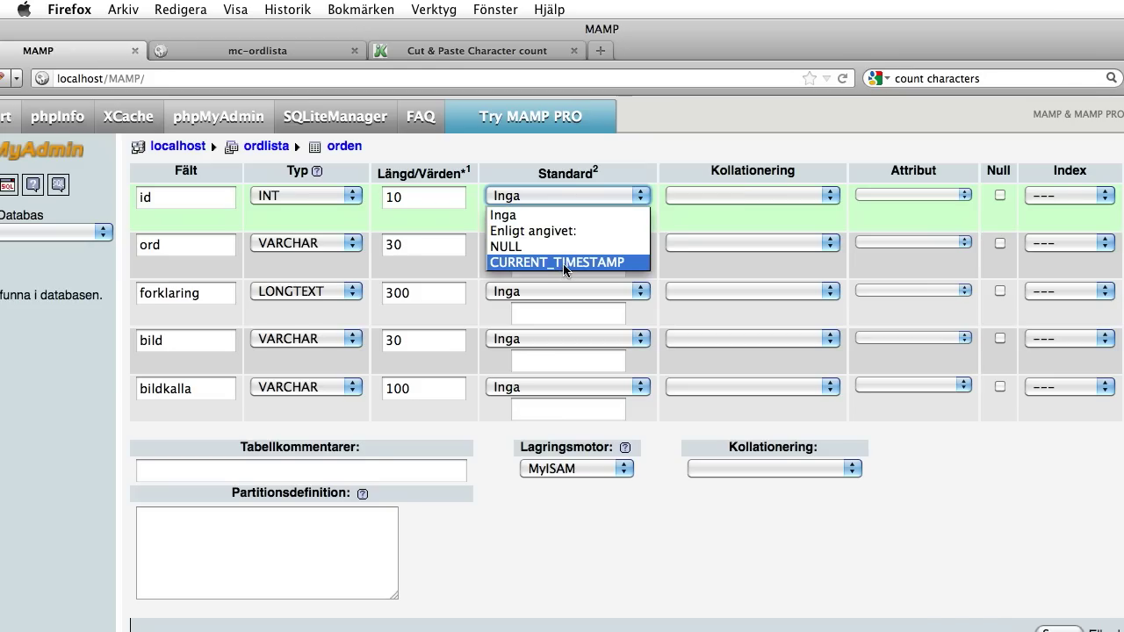
{"action": "left_click", "coordinate": [560, 192]}
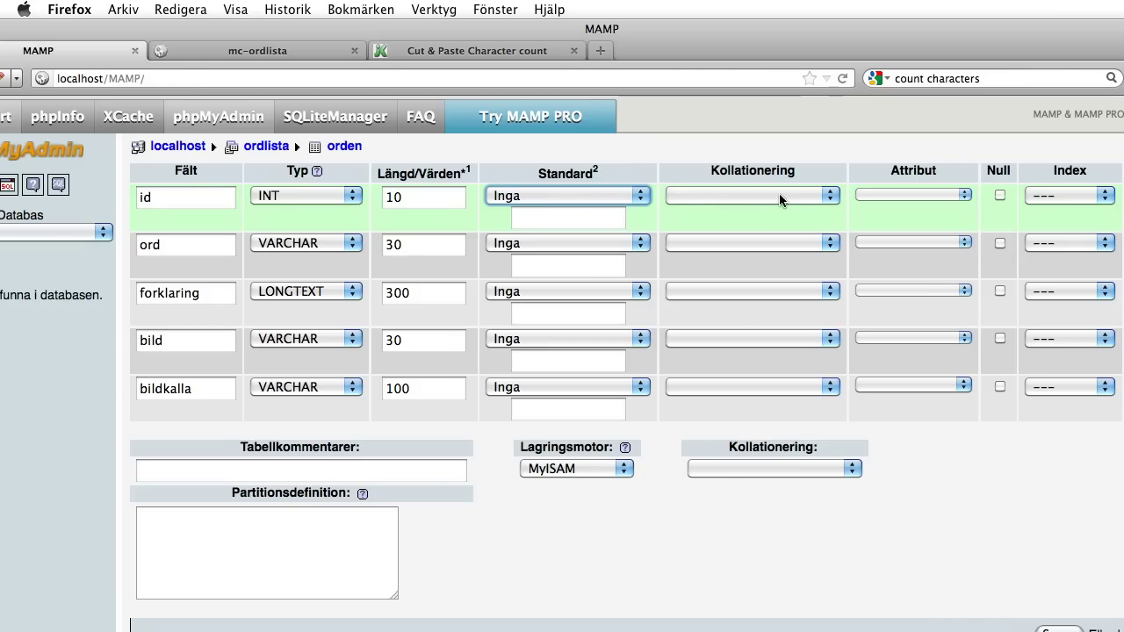
{"action": "scroll", "coordinate": [809, 197], "scroll_direction": "right", "scroll_amount": 1}
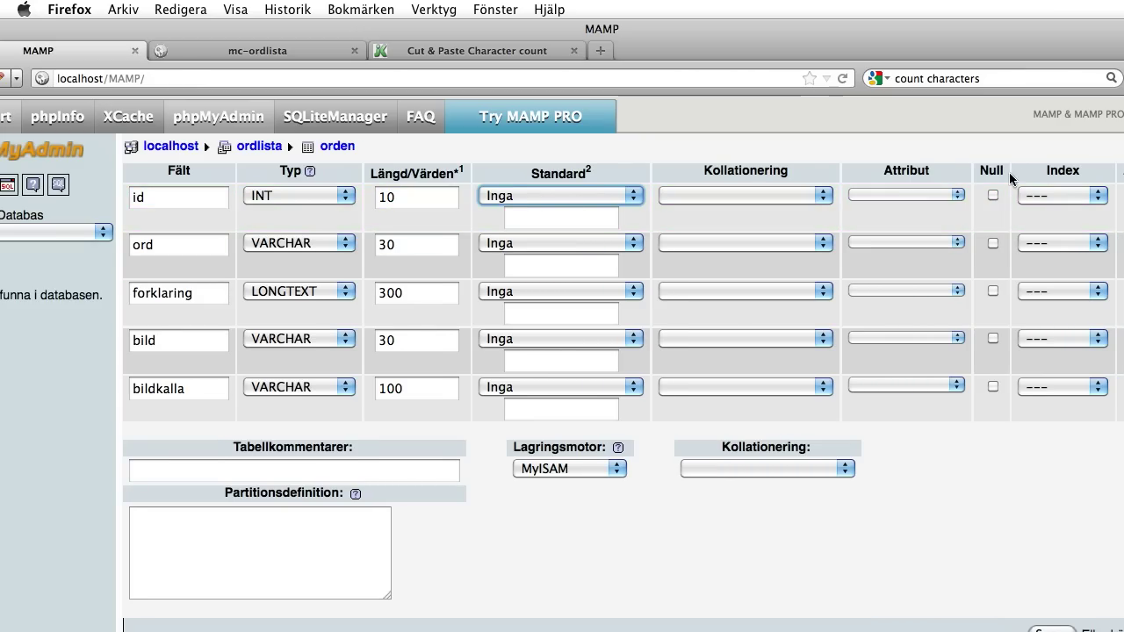
{"action": "double_click", "coordinate": [149, 199]}
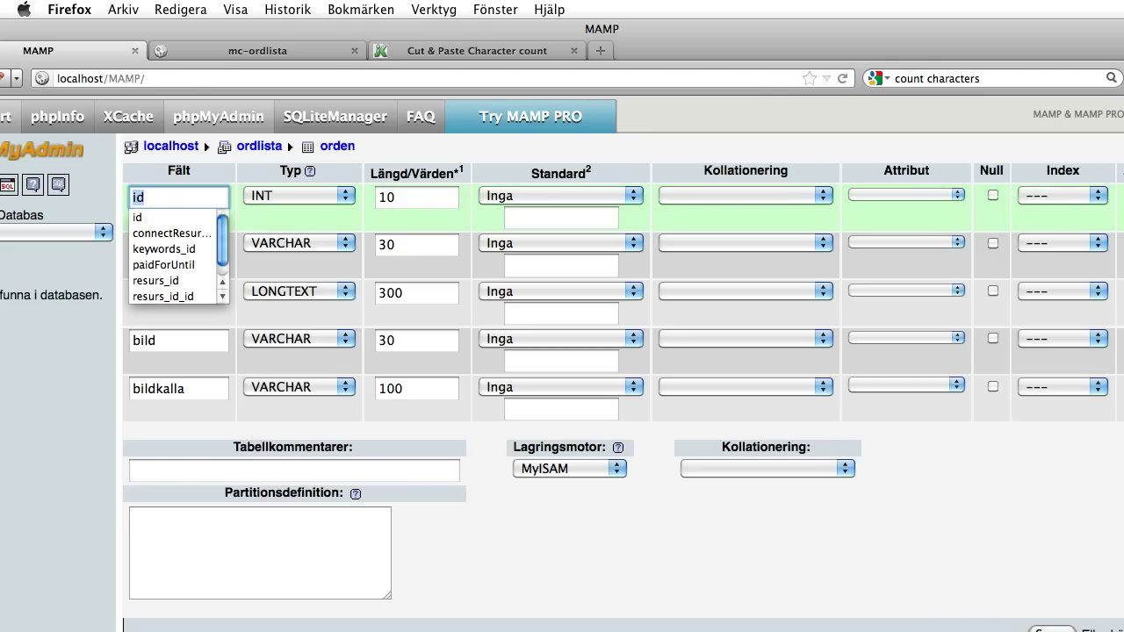
{"action": "key", "text": "Escape"}
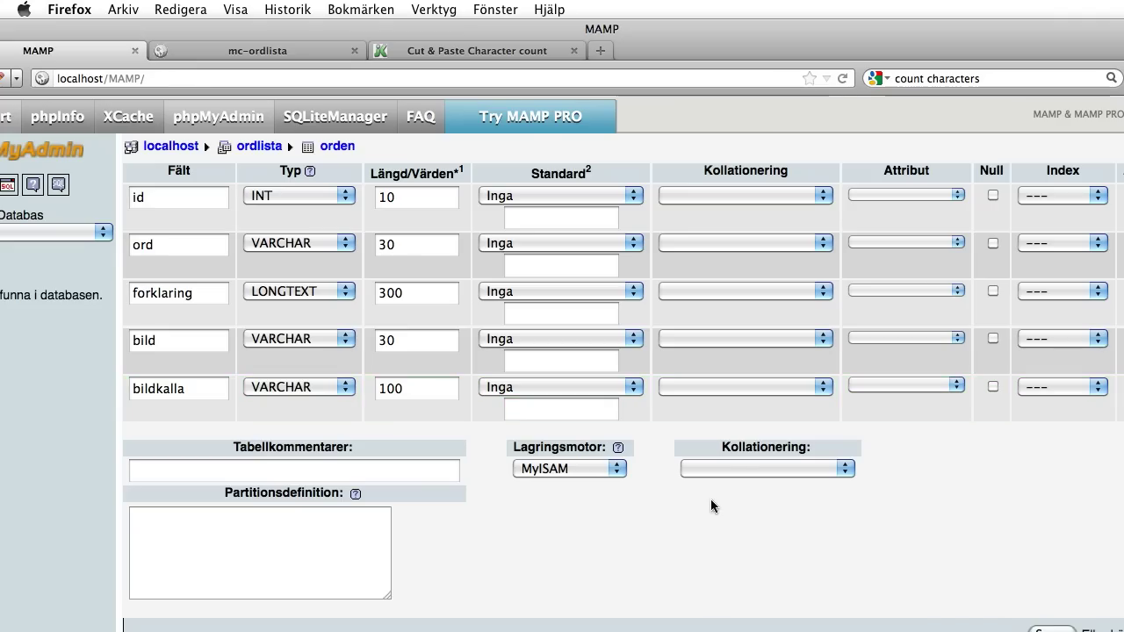
Save the definition to create the orden table in ordlista, and browse the table's contents.
{"action": "scroll", "coordinate": [939, 348], "scroll_direction": "left", "scroll_amount": 1}
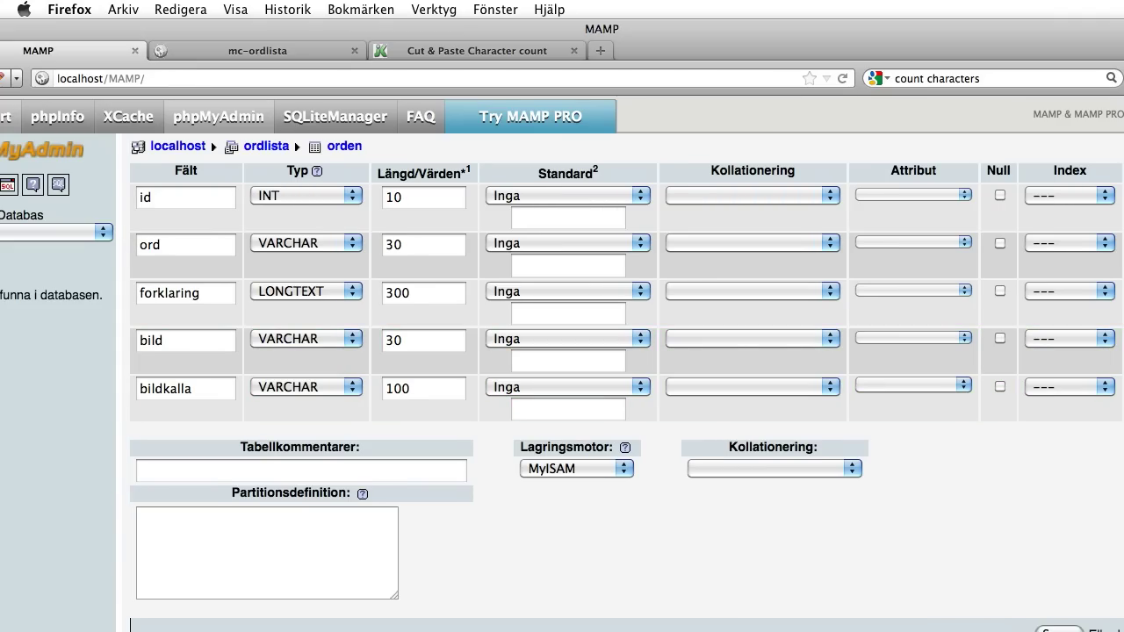
{"action": "left_click", "coordinate": [1058, 629]}
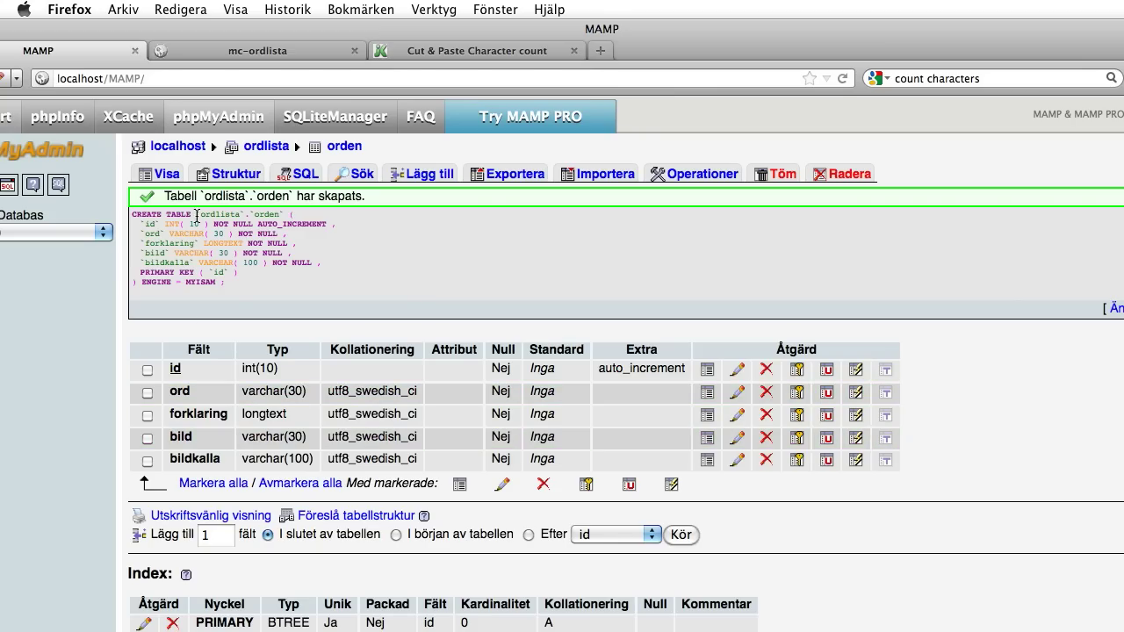
{"action": "left_click", "coordinate": [165, 171]}
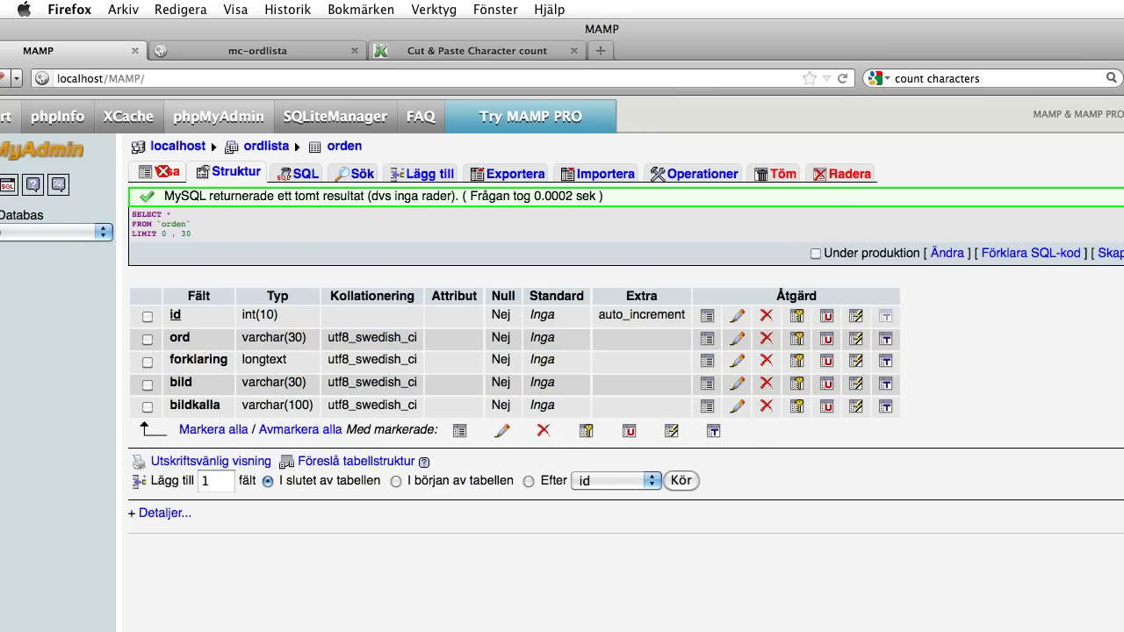